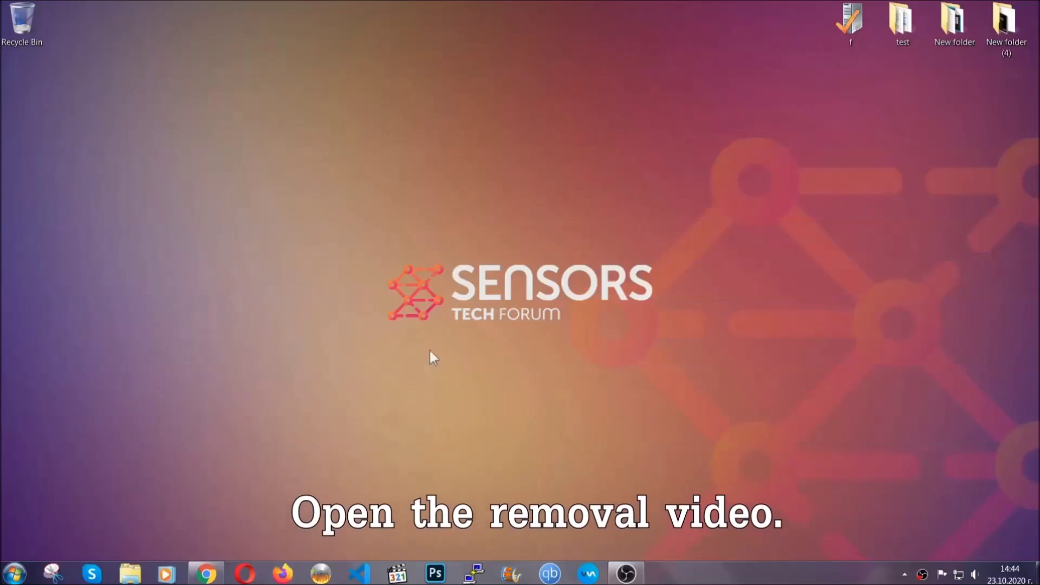
# Follow the removal video's description link in Chrome to download and launch SpyHunter-Installer.exe
pyautogui.click(207, 575)
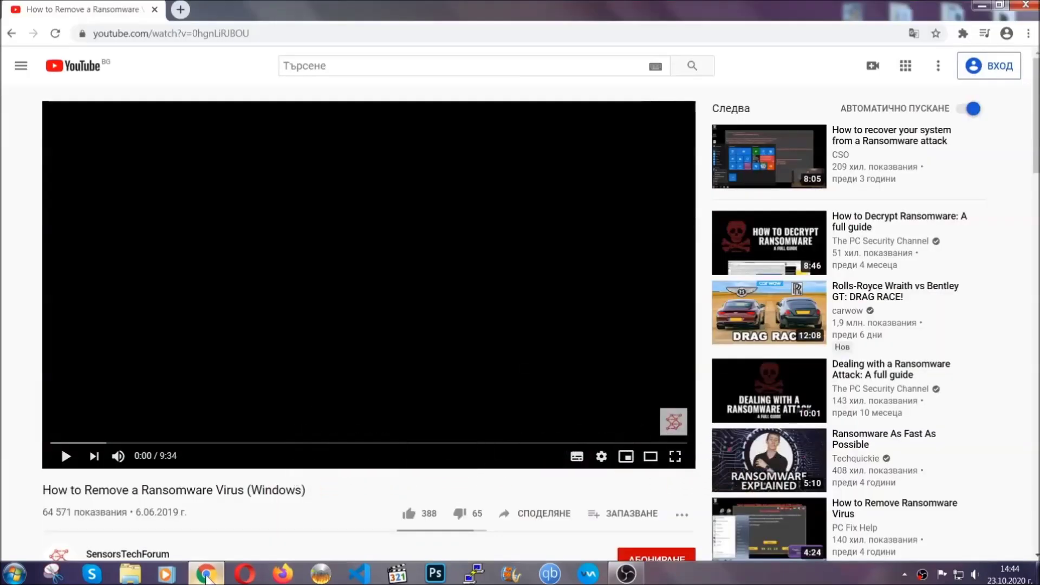
pyautogui.scroll(-4, 190, 442)
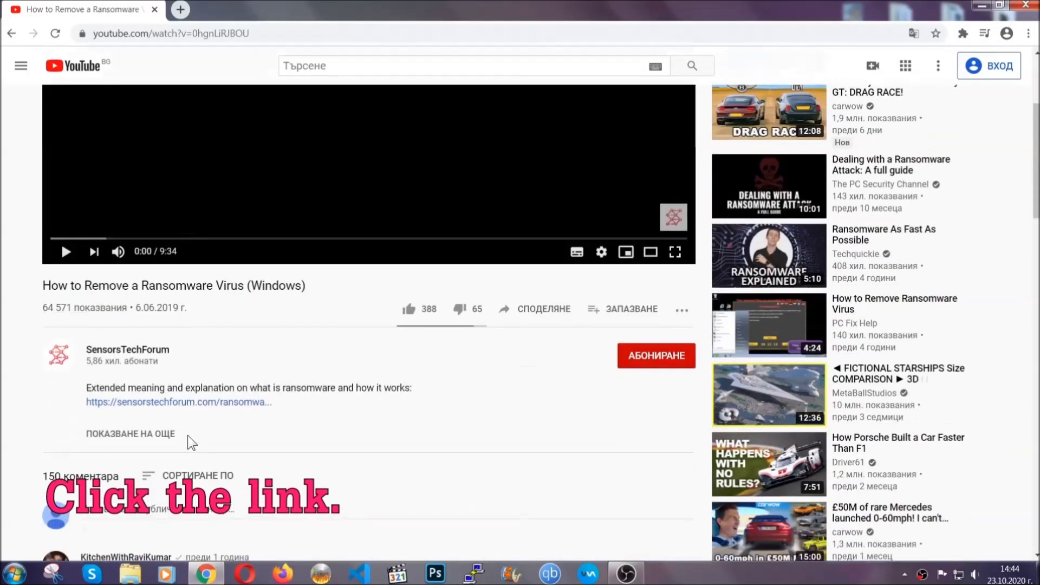
pyautogui.click(206, 403)
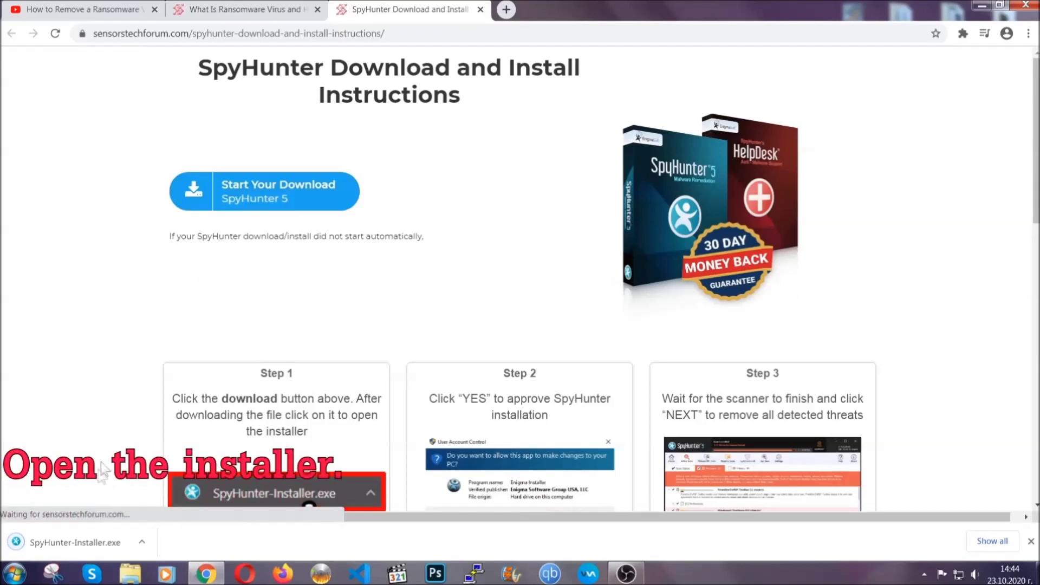
pyautogui.click(74, 541)
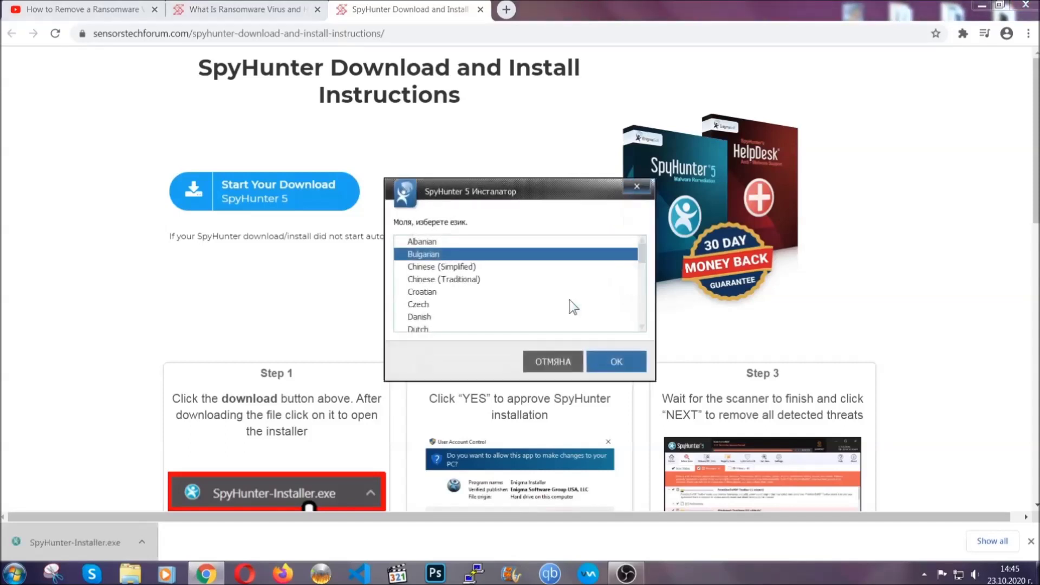
# Install SpyHunter 5 in English with the EULA accepted, then close the finished installer
pyautogui.scroll(-2, 542, 302)
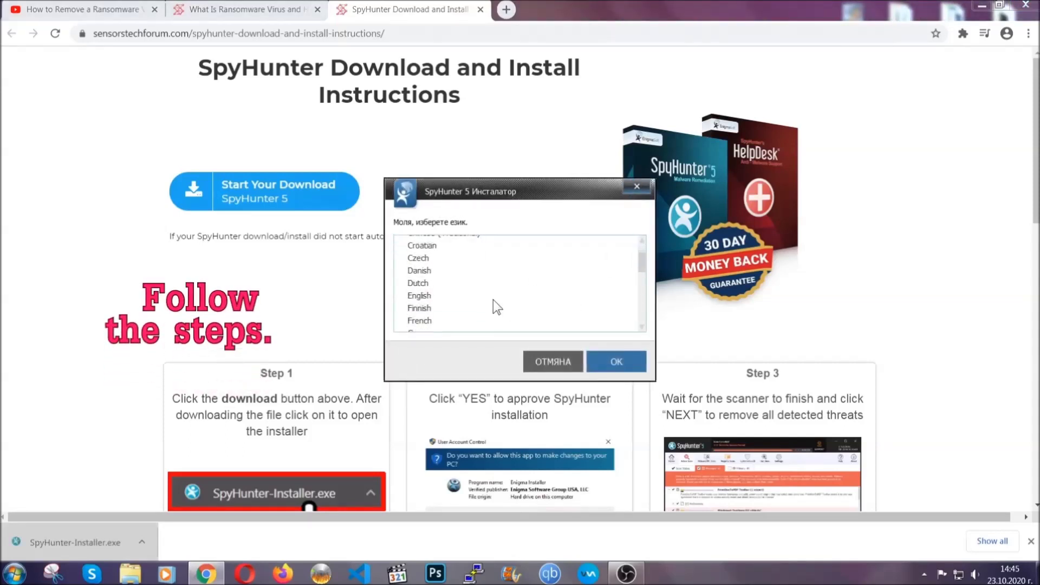
pyautogui.click(493, 296)
pyautogui.click(614, 360)
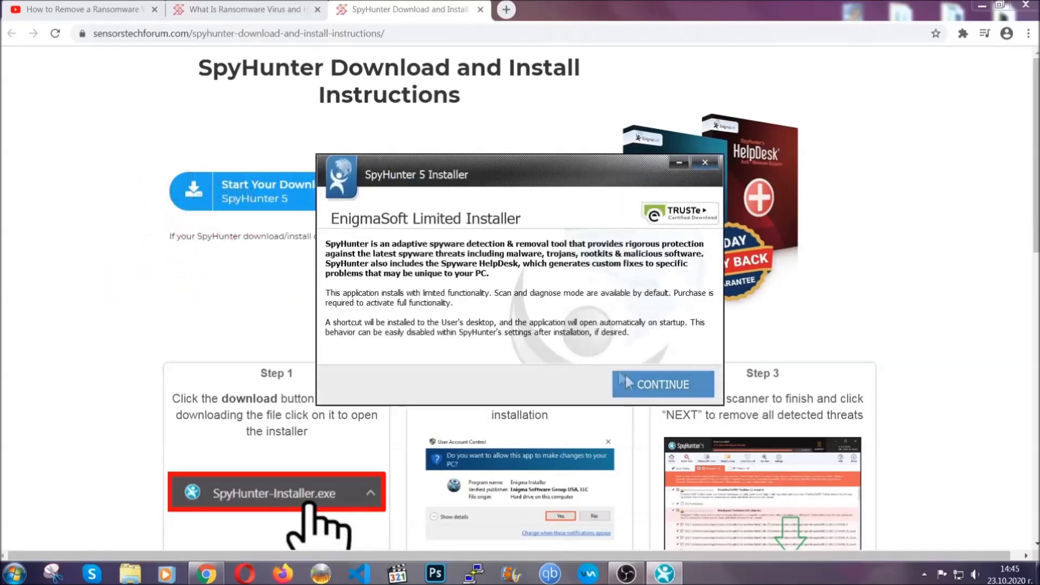
pyautogui.click(625, 379)
pyautogui.click(596, 351)
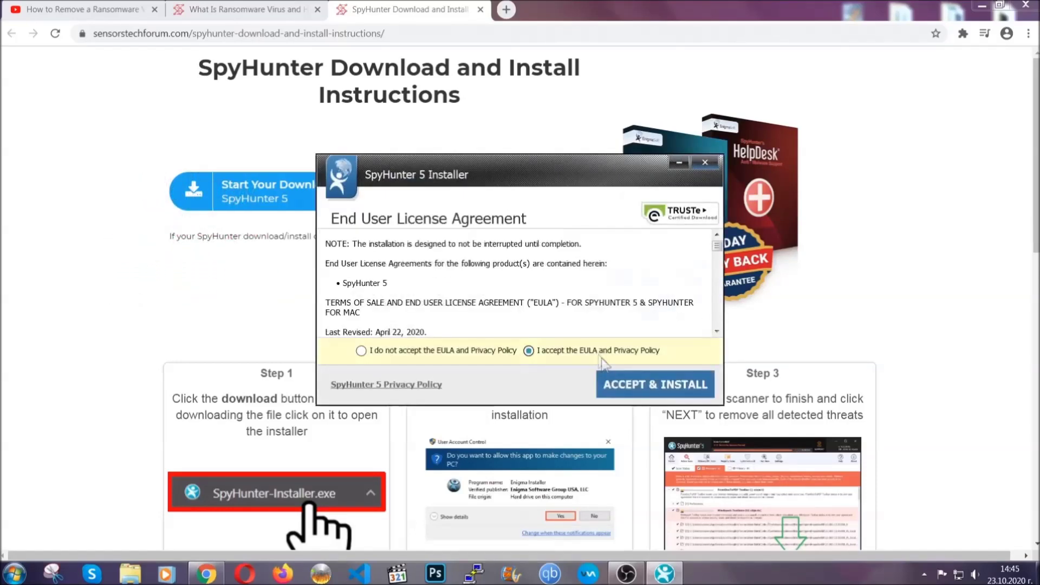
pyautogui.click(621, 382)
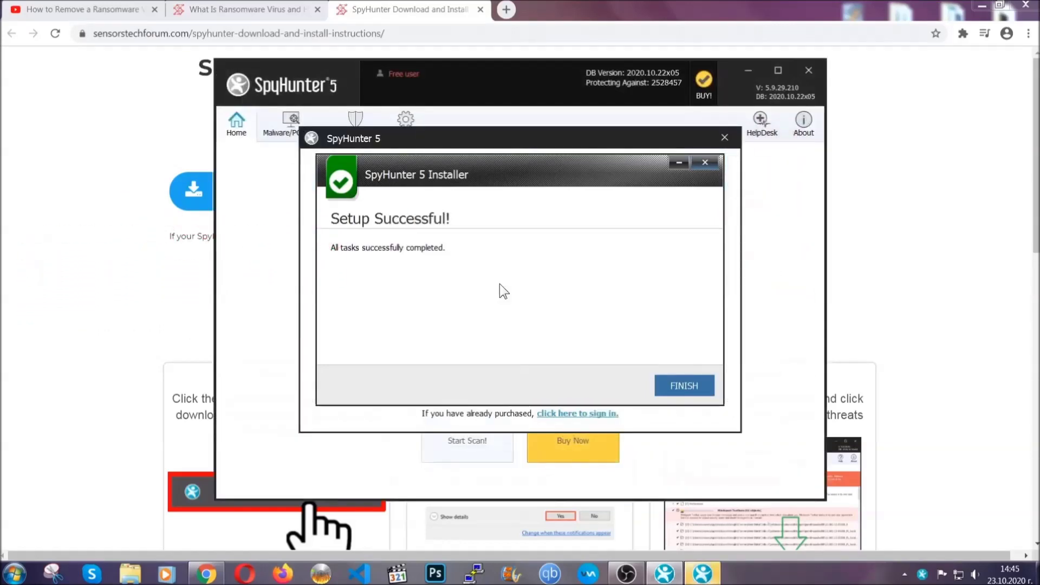
pyautogui.click(665, 388)
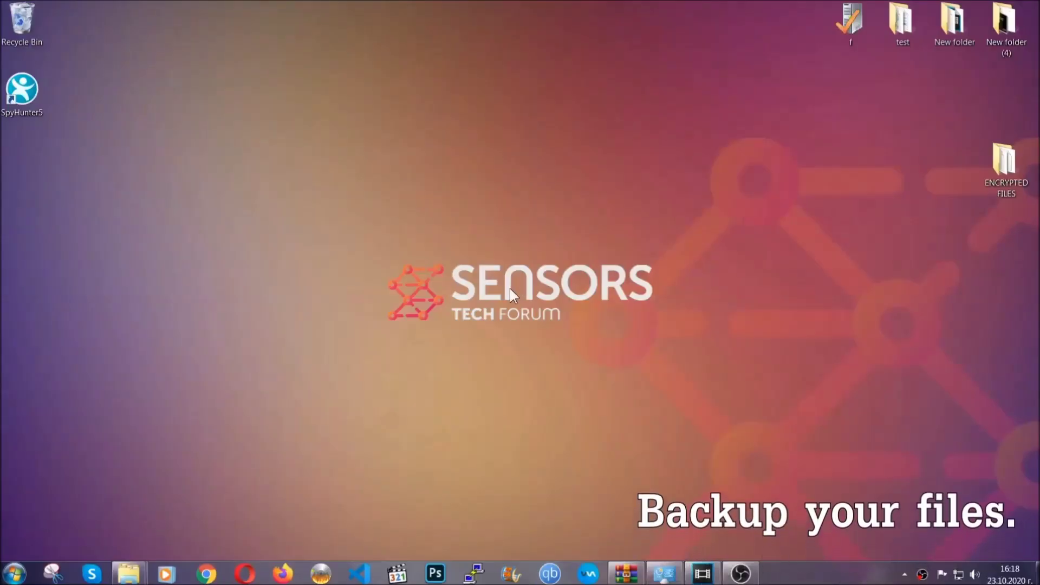
# Copy all six .efji files from the ENCRYPTED FILES folder
pyautogui.doubleClick(999, 167)
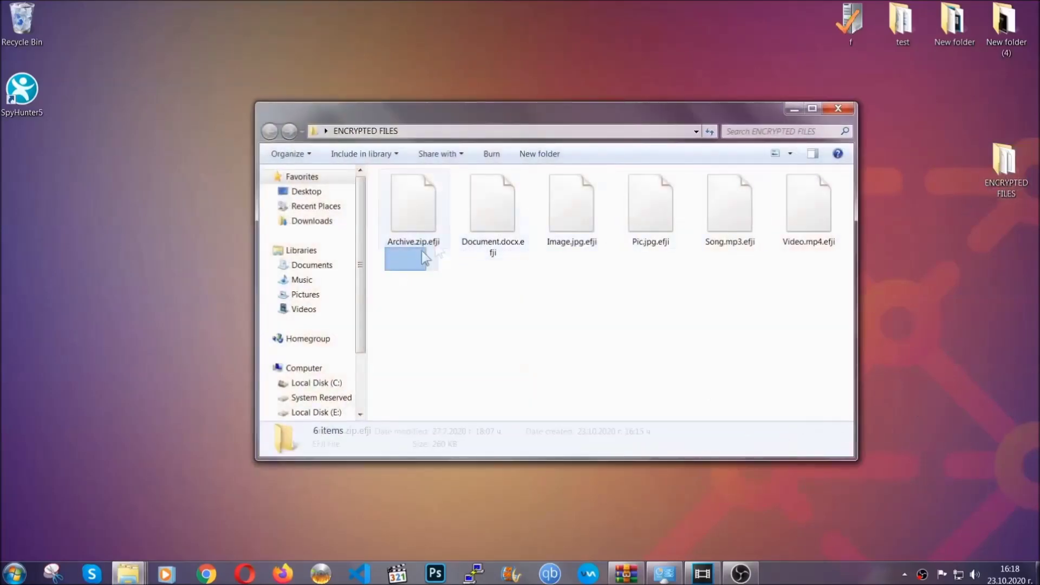
pyautogui.moveTo(425, 259); pyautogui.dragTo(813, 193)
pyautogui.rightClick(813, 193)
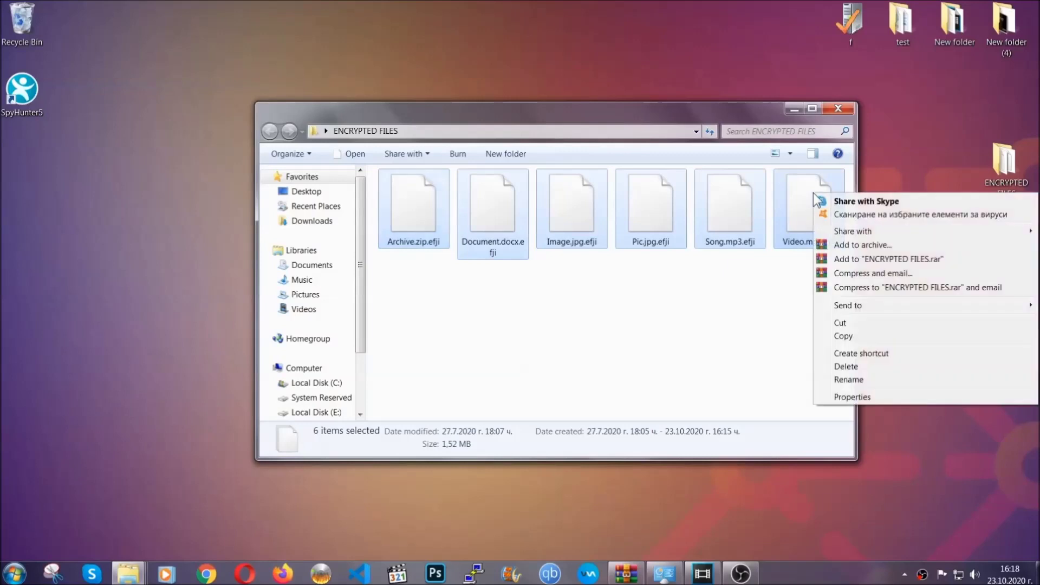
pyautogui.click(842, 337)
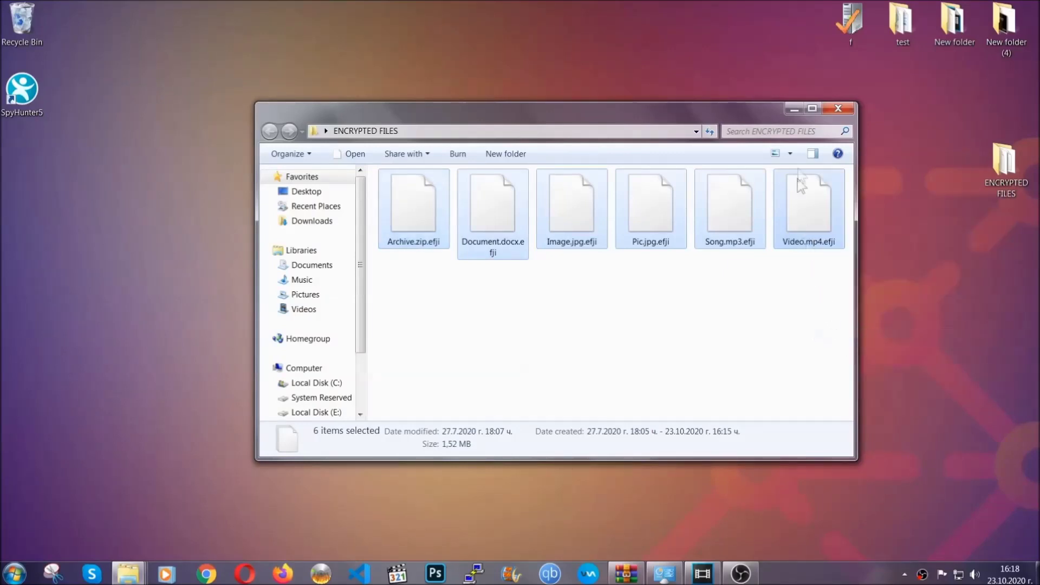
pyautogui.click(795, 109)
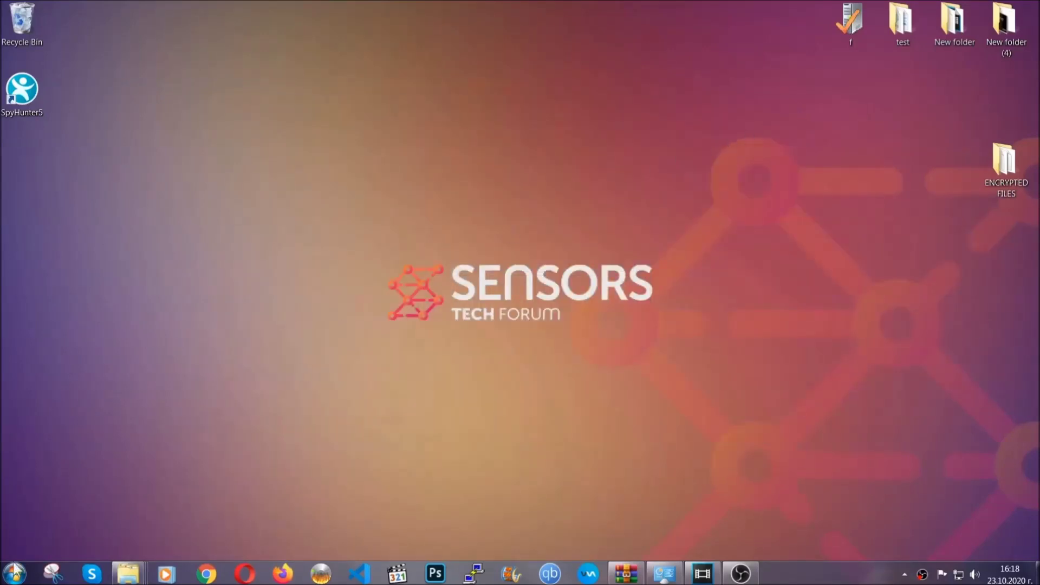
# Paste the copied files onto FLASH DRIVE (H:) and close the window
pyautogui.click(14, 572)
pyautogui.click(198, 407)
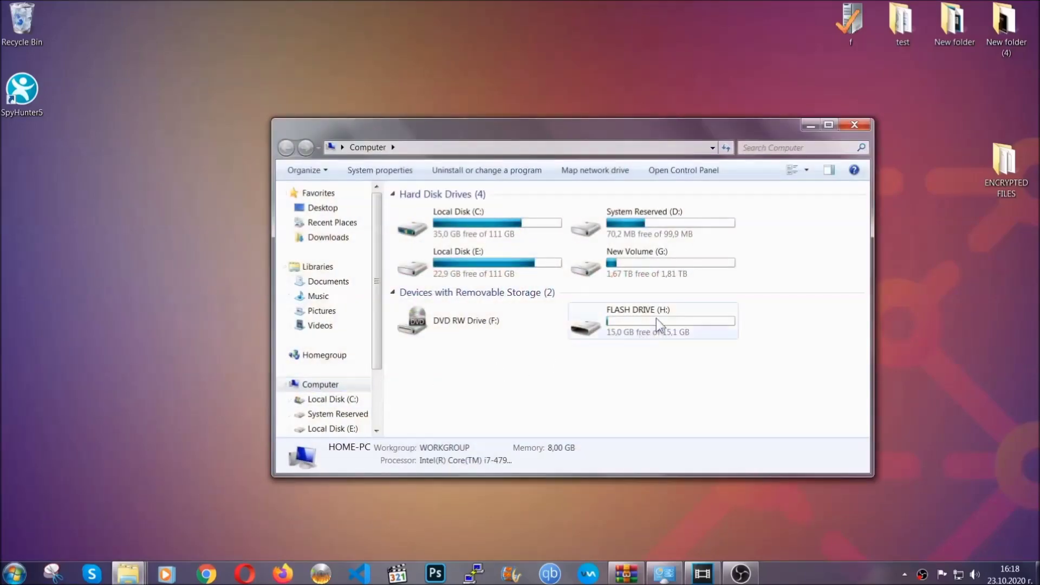
pyautogui.doubleClick(656, 317)
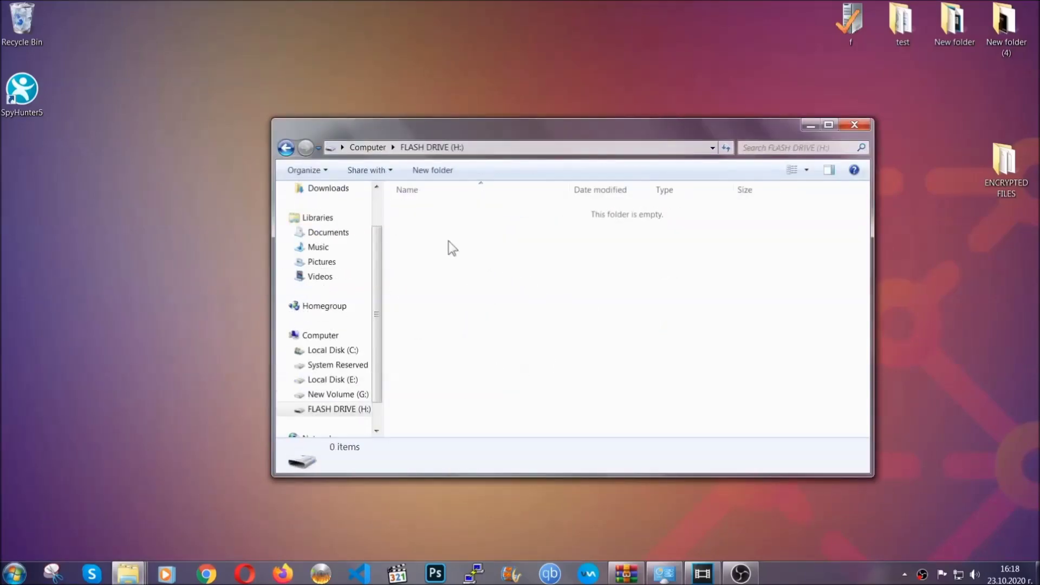
pyautogui.rightClick(452, 248)
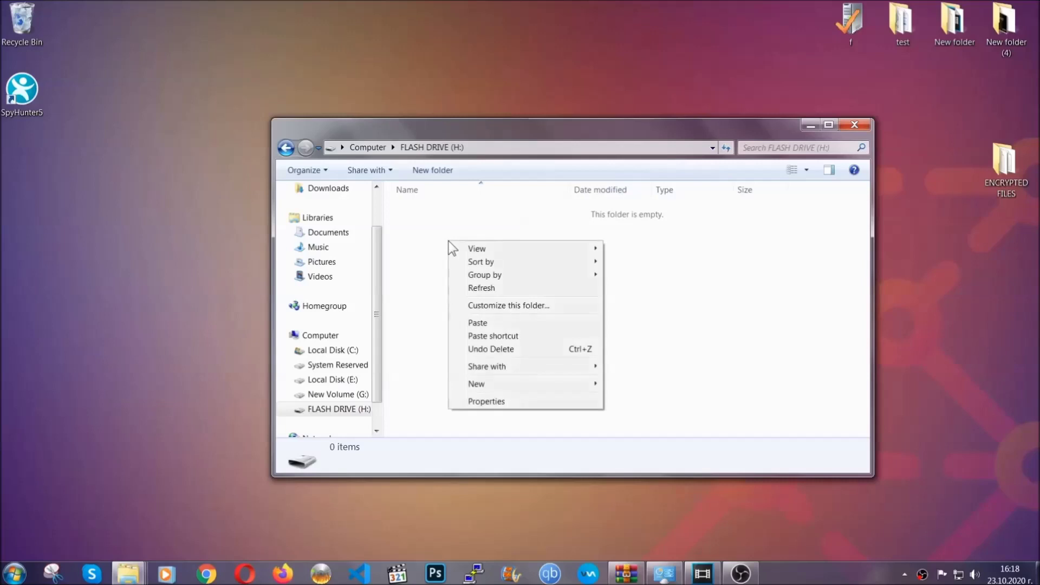
pyautogui.click(474, 323)
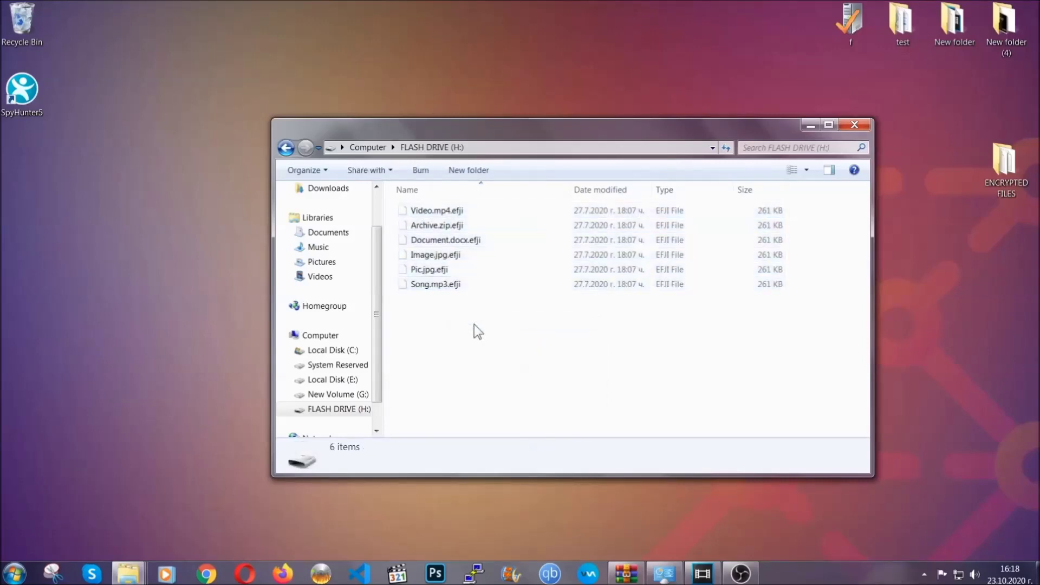
pyautogui.click(855, 126)
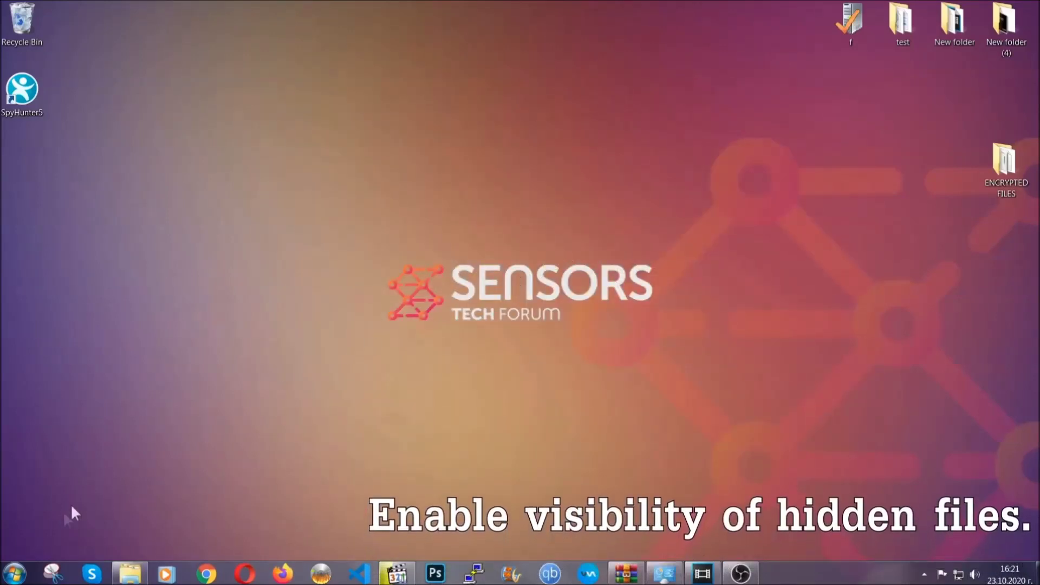
# Find 'hidden files and folders' in Start search and apply 'Show hidden files, folders, and drives'
pyautogui.click(14, 573)
pyautogui.click(42, 541)
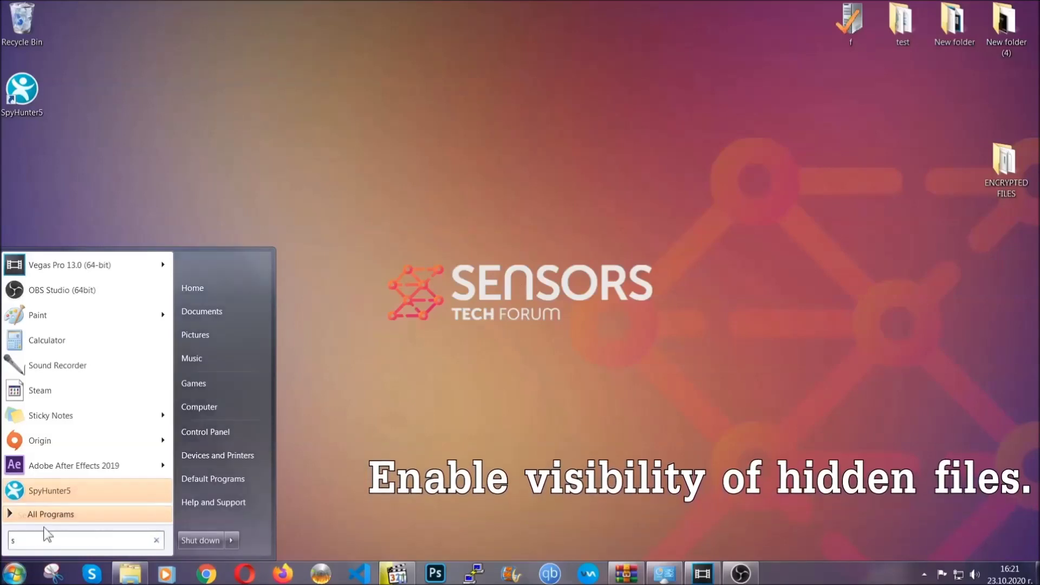
pyautogui.write('showh')
pyautogui.press('BackSpace')
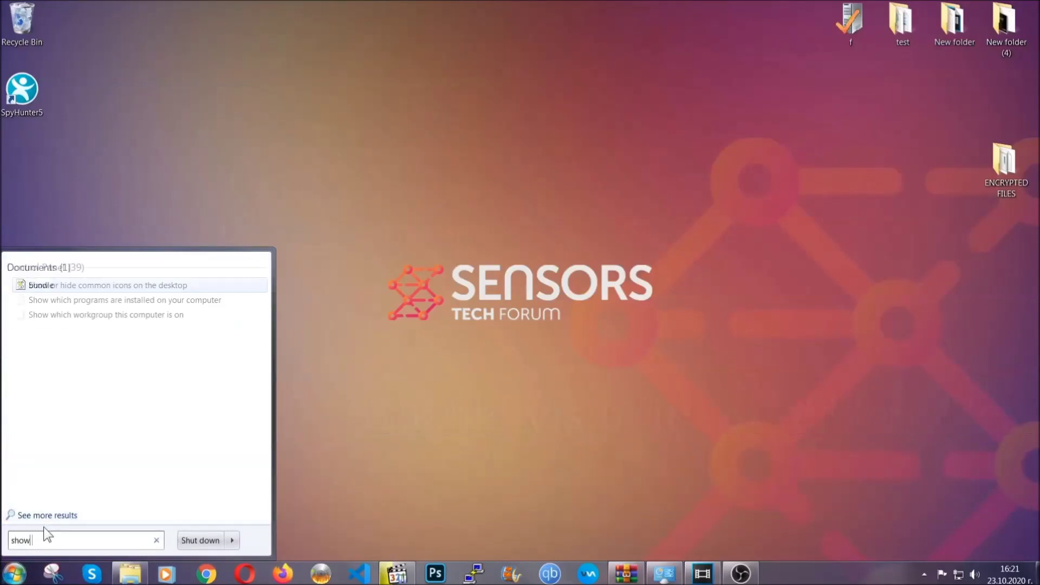
pyautogui.write('hidden files and folders')
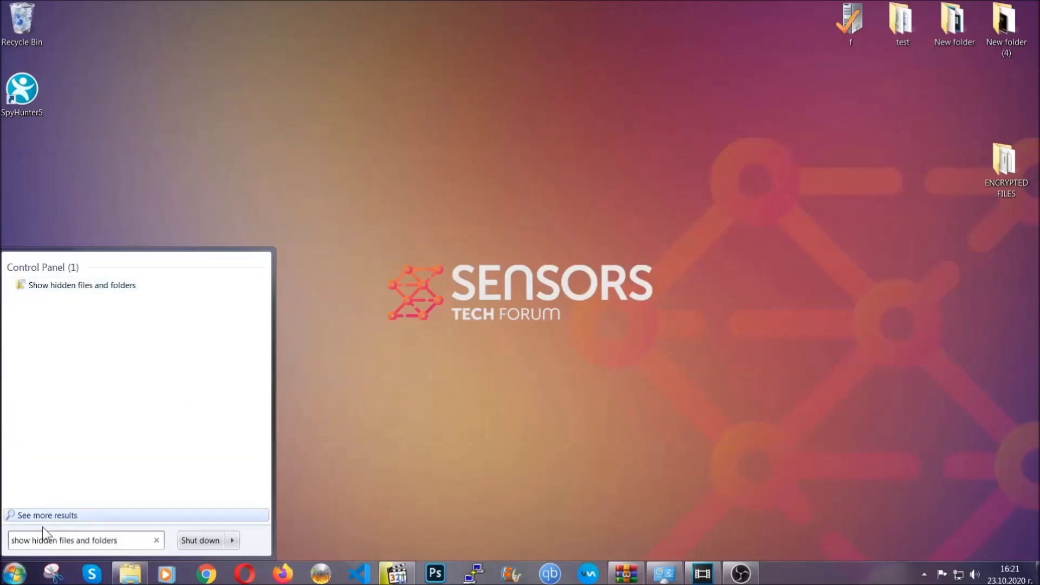
pyautogui.click(123, 287)
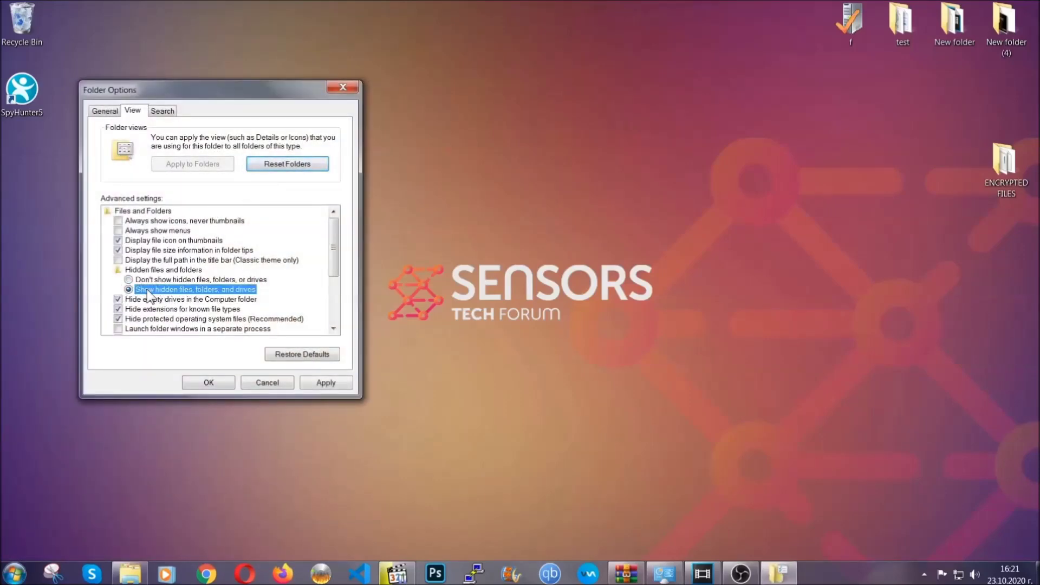
pyautogui.click(322, 386)
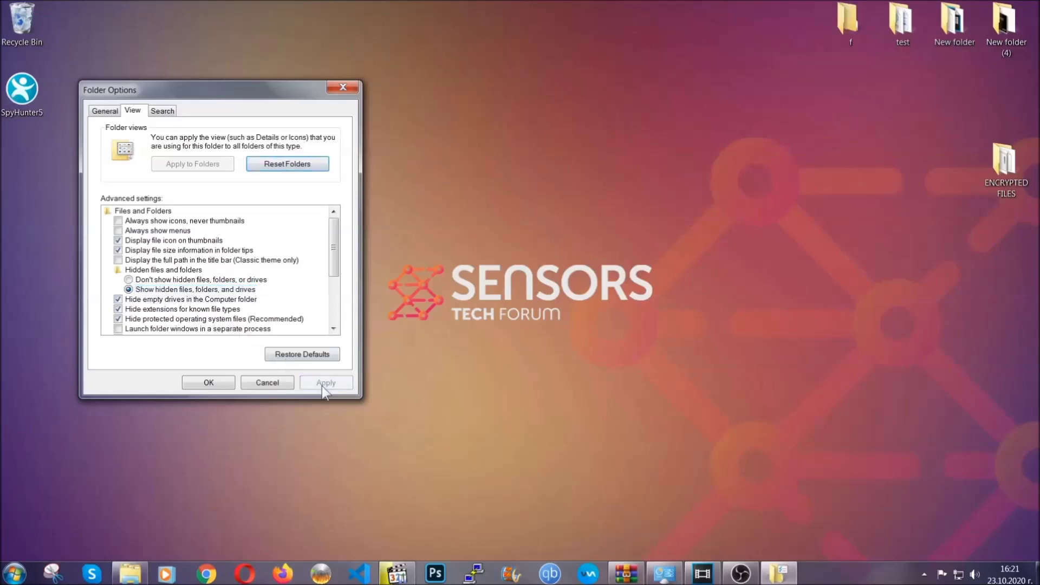
pyautogui.click(208, 382)
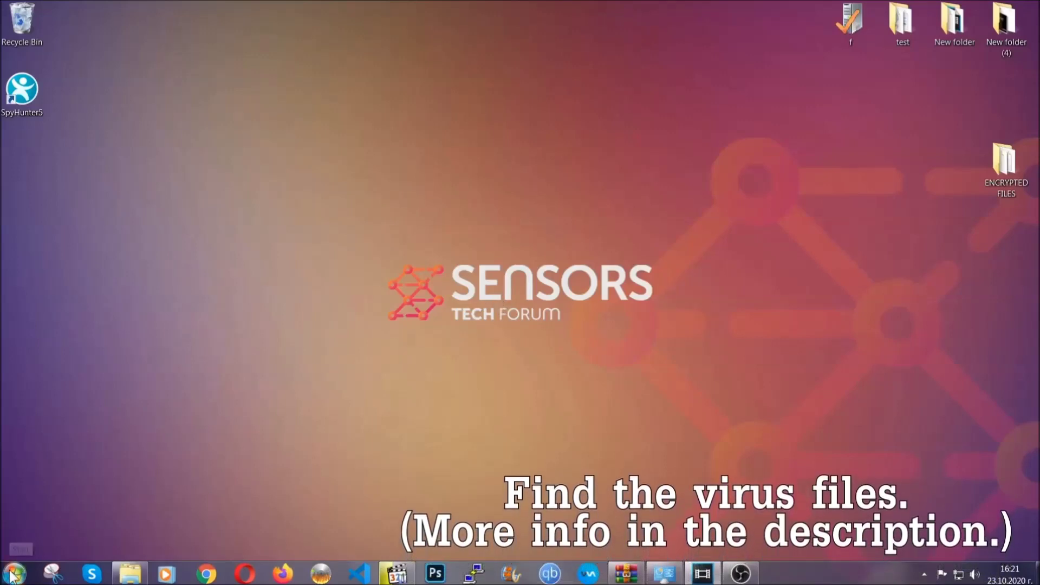
pyautogui.press('super')
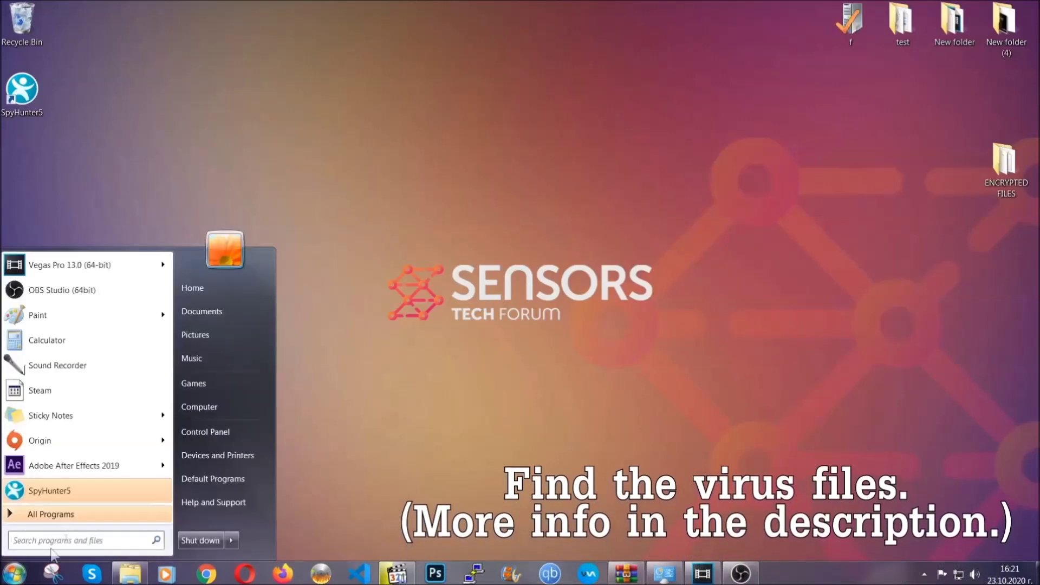
# Search the whole Computer for 'fileextension:exe Example Vir'
pyautogui.click(214, 406)
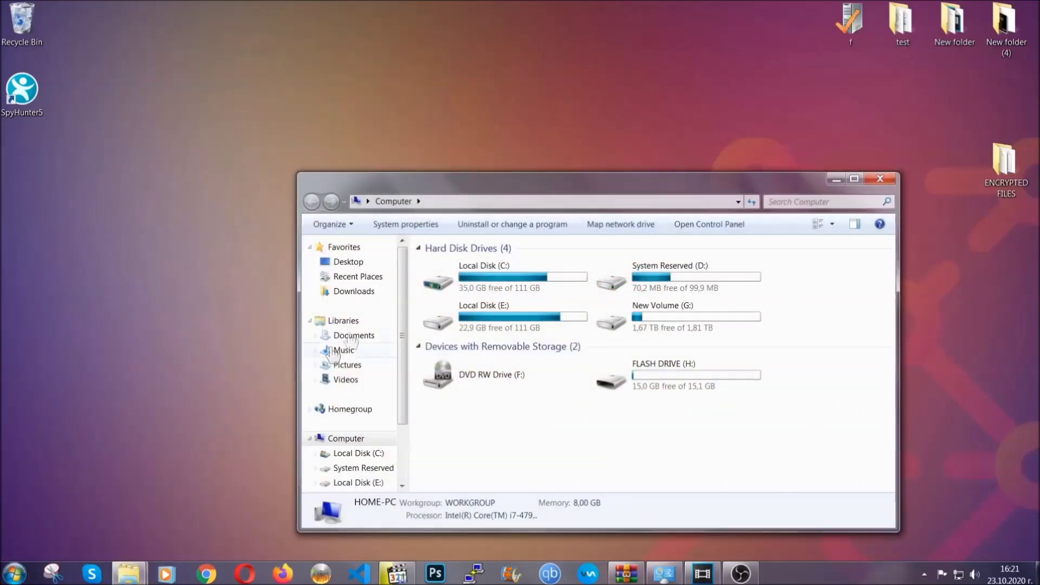
pyautogui.moveTo(565, 191); pyautogui.dragTo(497, 145)
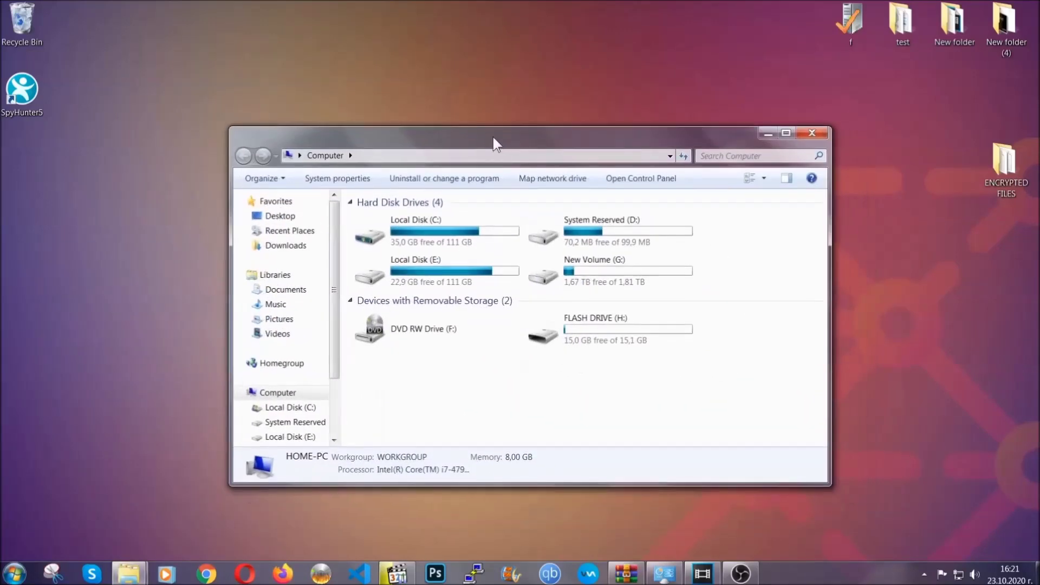
pyautogui.click(706, 156)
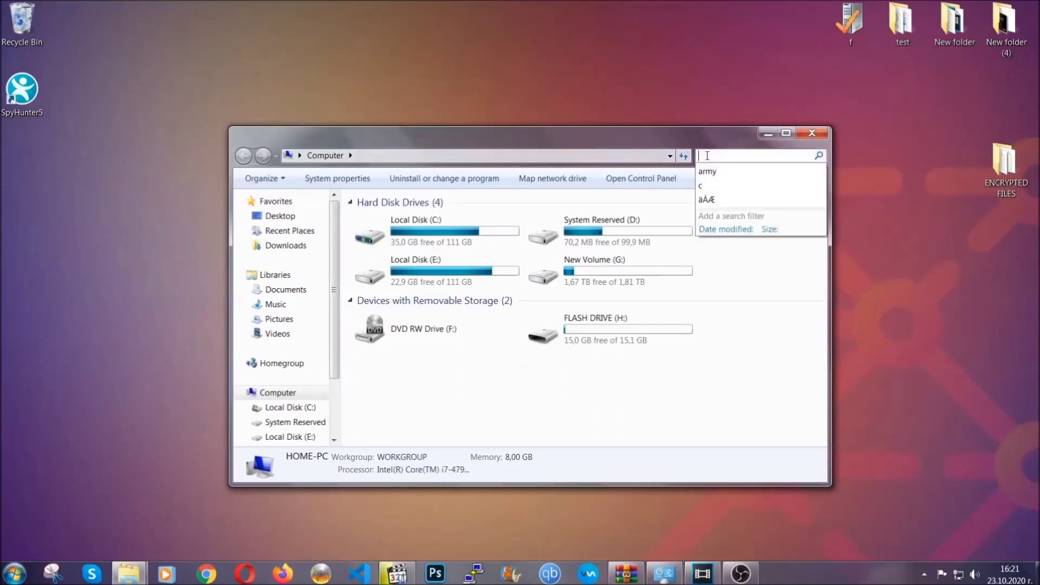
pyautogui.write('file')
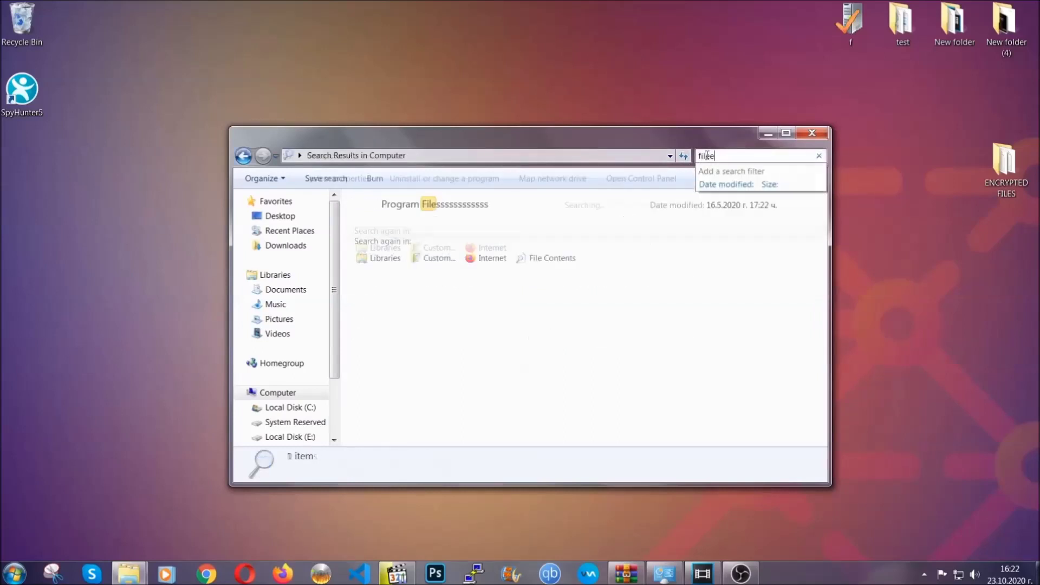
pyautogui.write('extension:exe ')
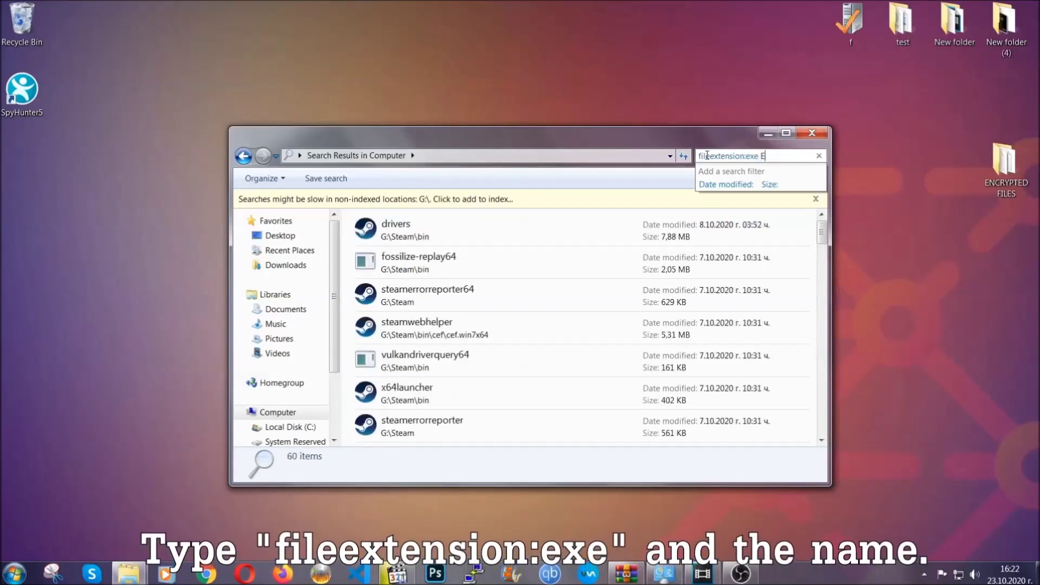
pyautogui.write('Example Virus Name')
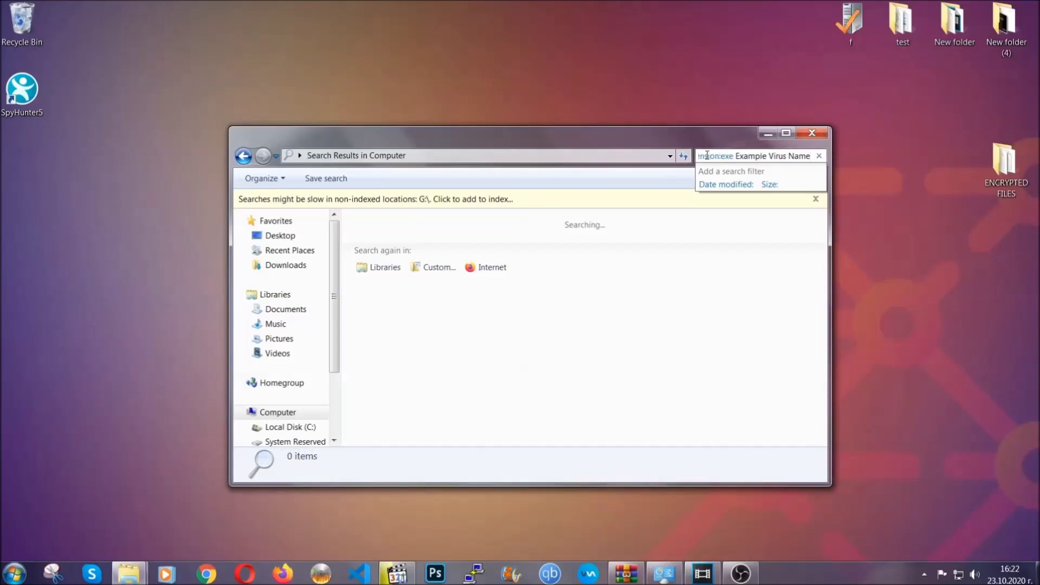
pyautogui.press('Return')
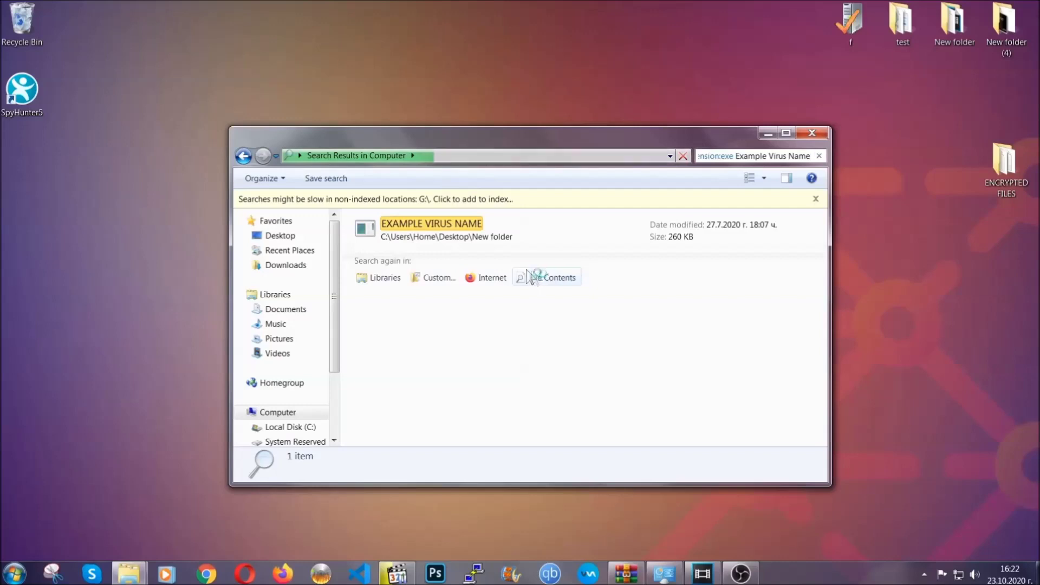
# Delete the EXAMPLE VIRUS NAME result to the Recycle Bin and close the window
pyautogui.click(455, 222)
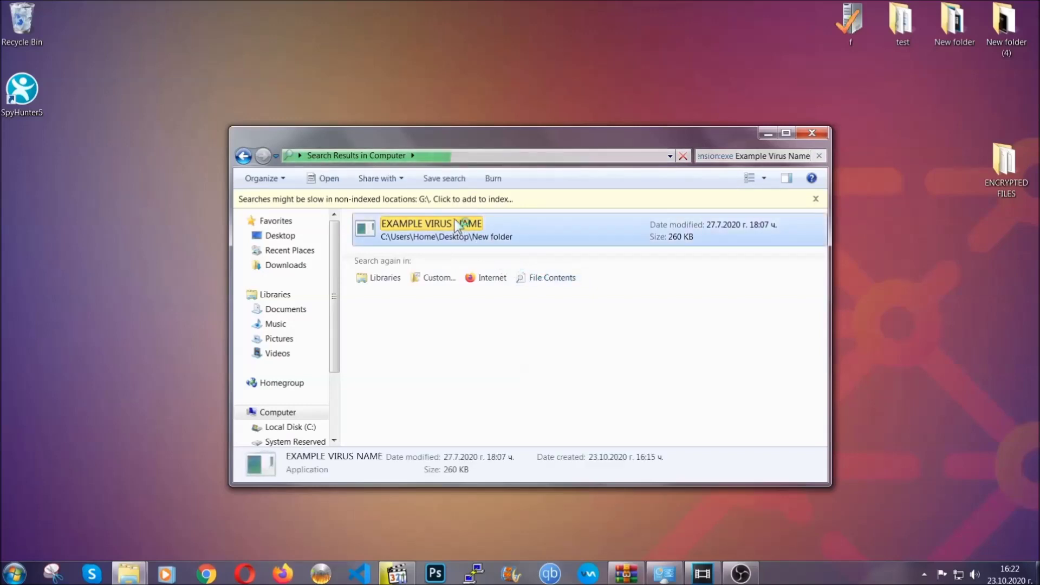
pyautogui.rightClick(456, 222)
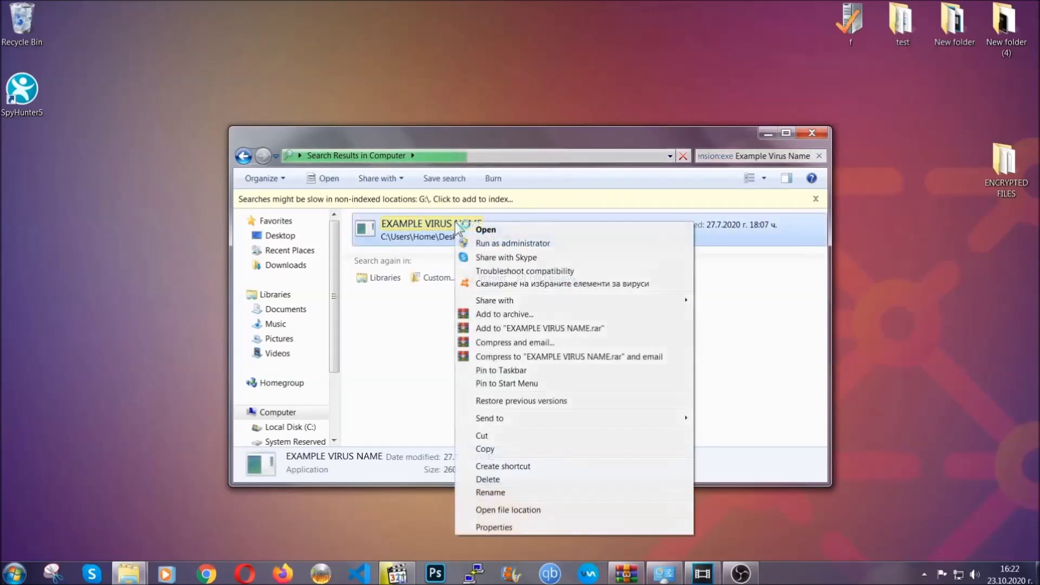
pyautogui.click(501, 479)
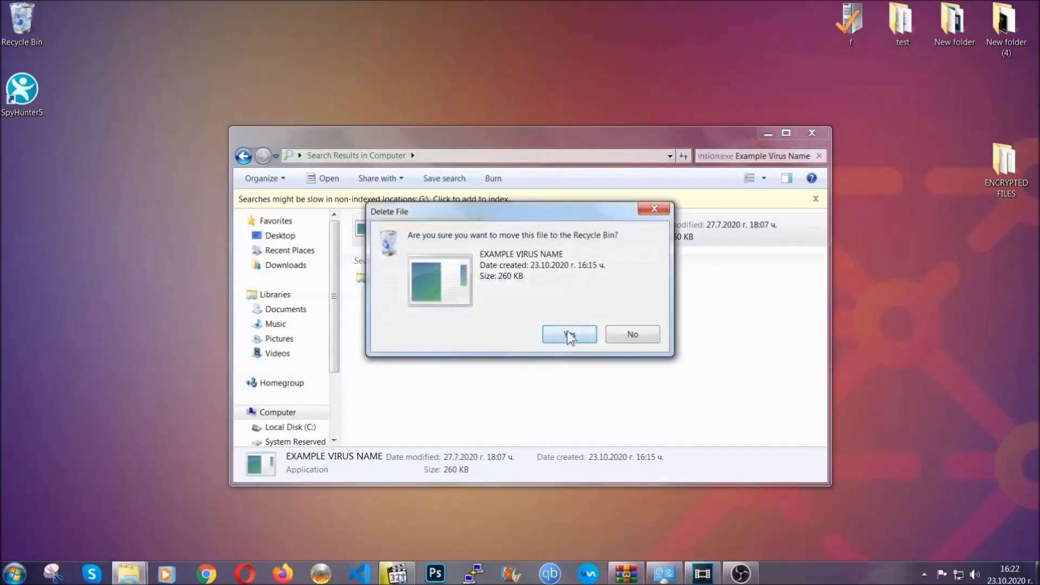
pyautogui.click(569, 335)
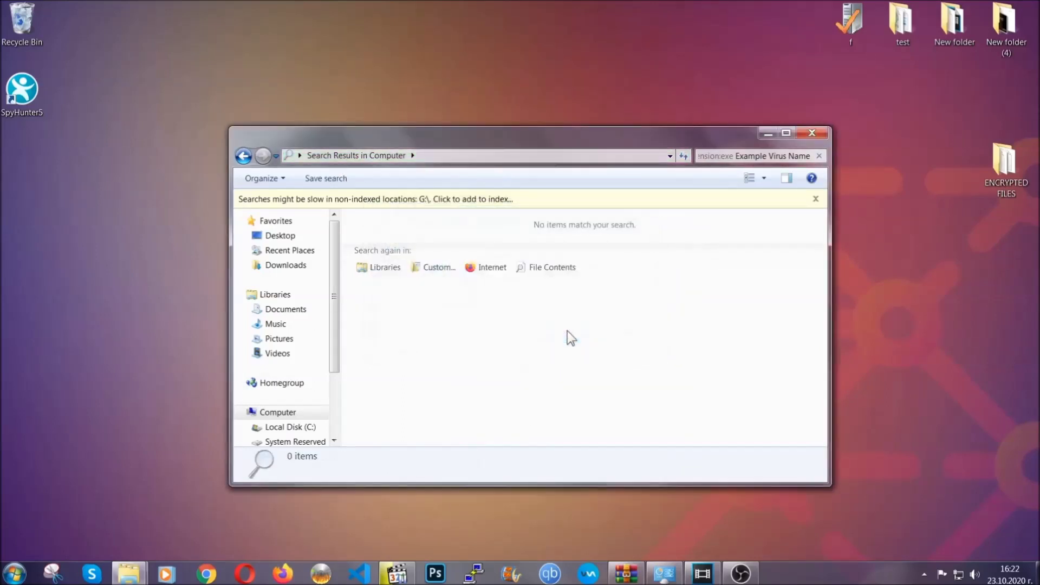
pyautogui.click(813, 133)
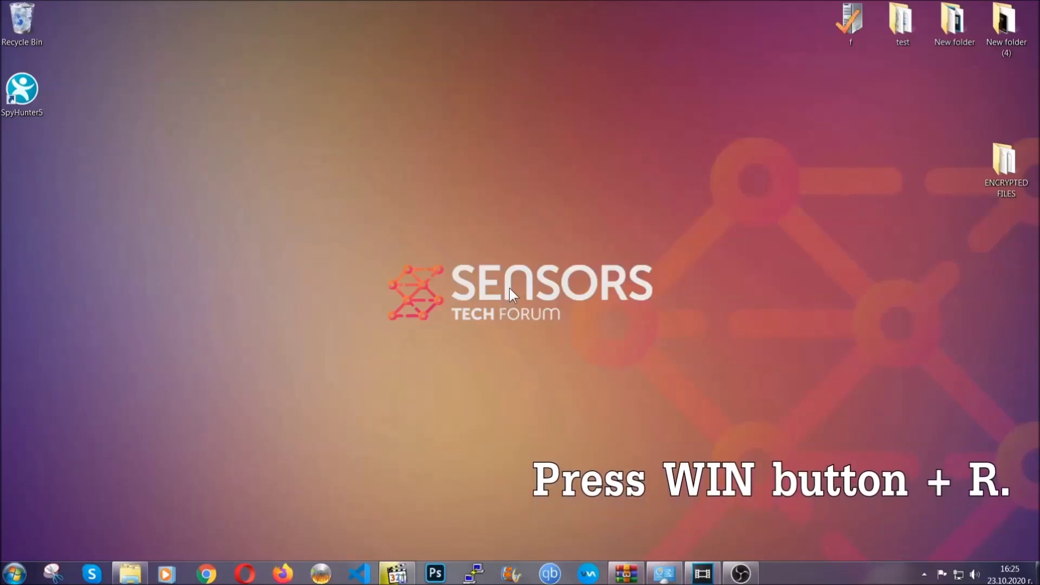
# Replace cmd with REGEDIT in the Win+R Run box and run it
pyautogui.press('super+r')
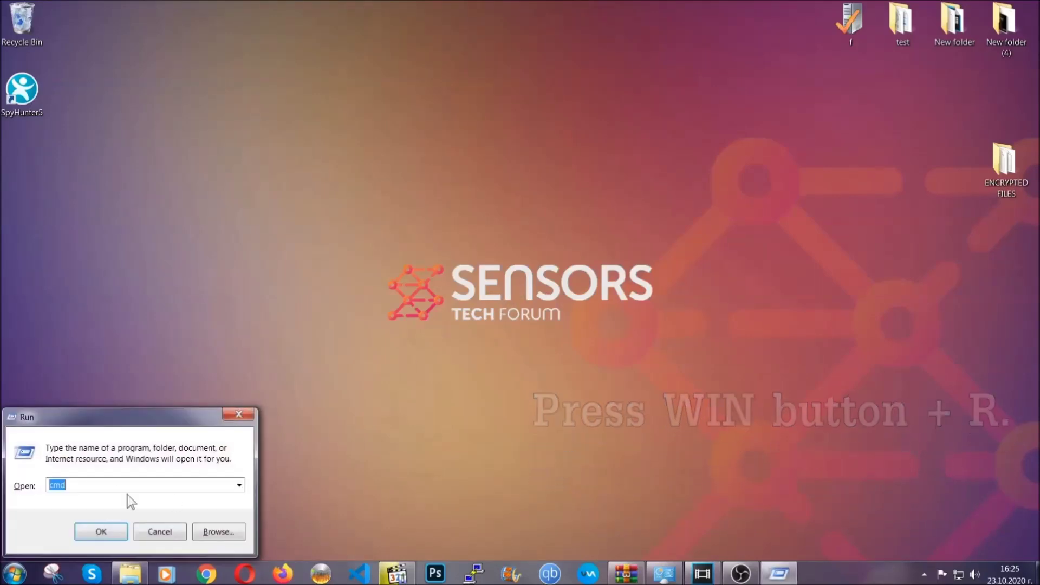
pyautogui.click(98, 490)
pyautogui.moveTo(98, 492); pyautogui.dragTo(13, 490)
pyautogui.write('REGEDIT')
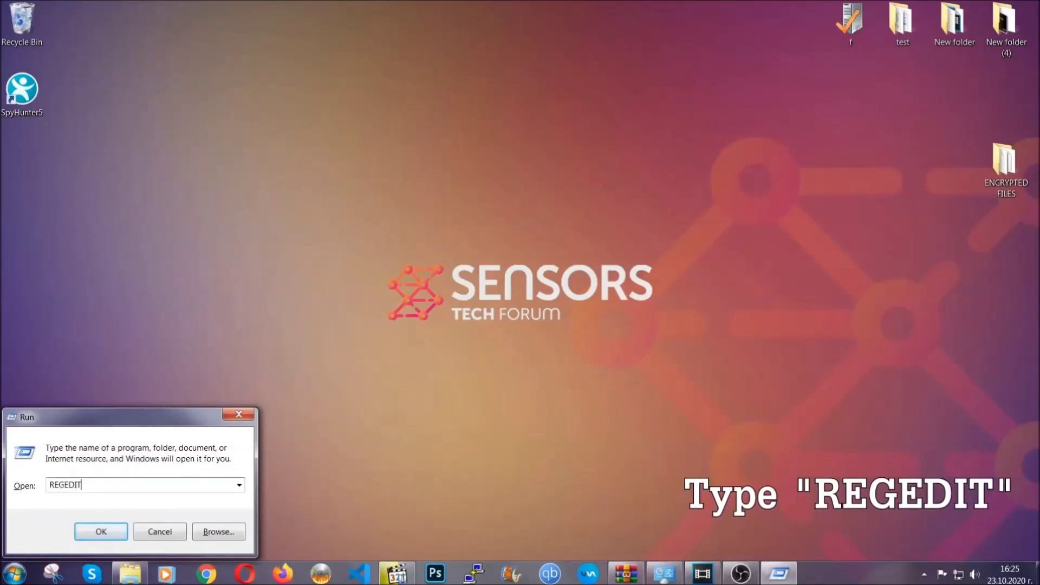
pyautogui.click(89, 529)
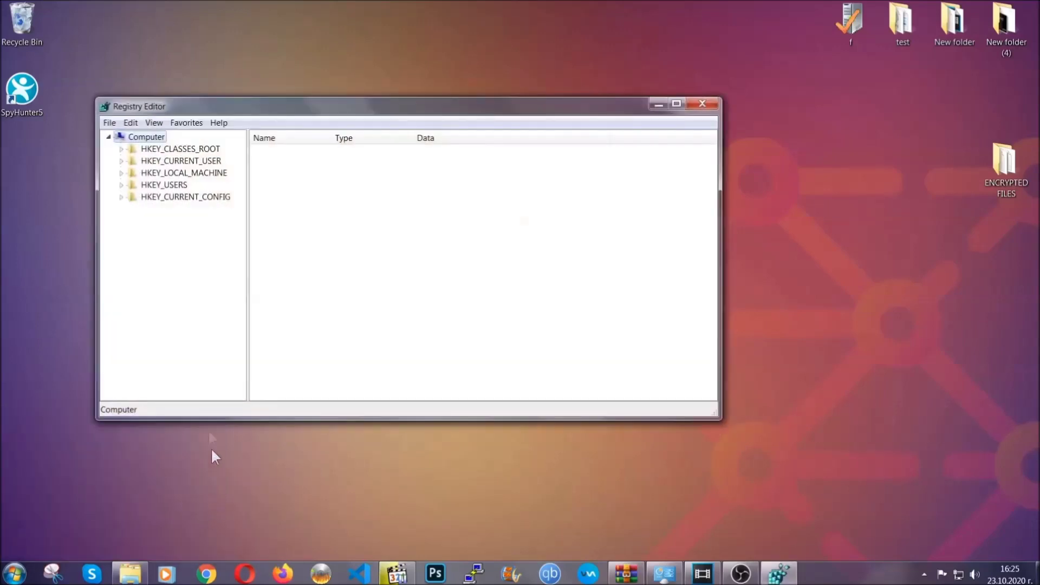
# Export the entire registry to a file named BACKUP on the Desktop
pyautogui.click(110, 123)
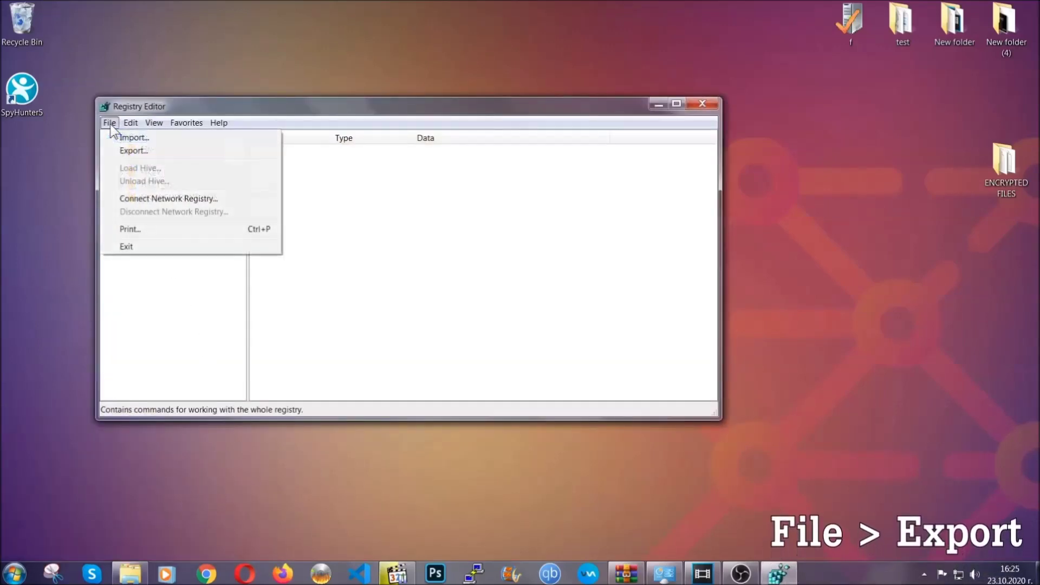
pyautogui.click(135, 149)
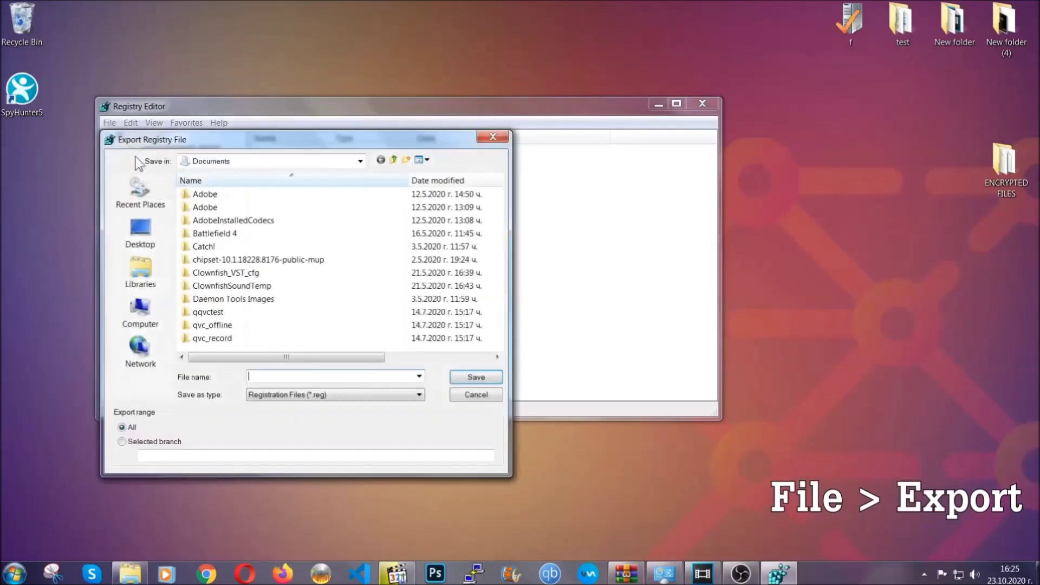
pyautogui.click(137, 229)
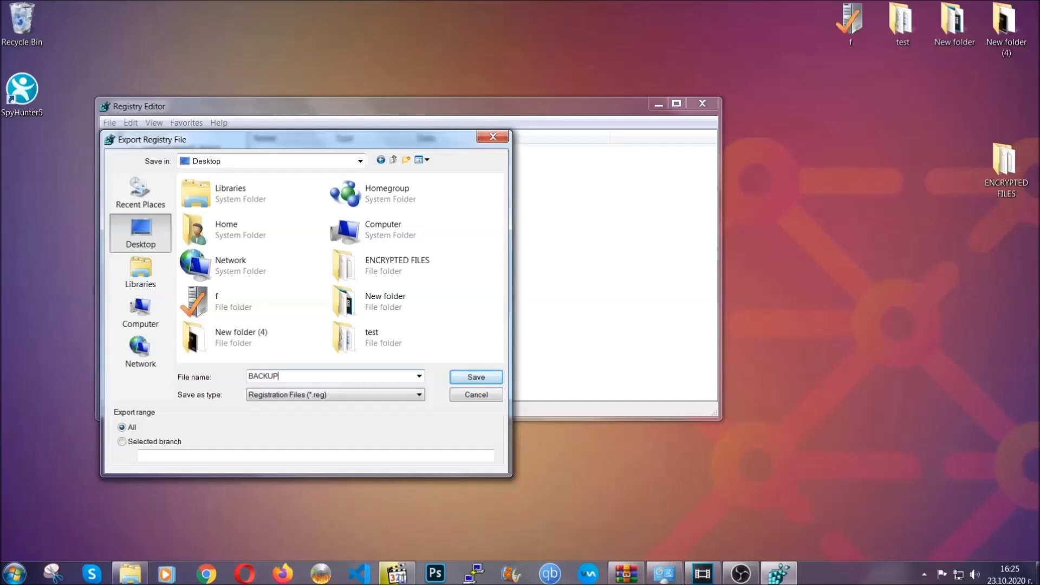
pyautogui.click(469, 378)
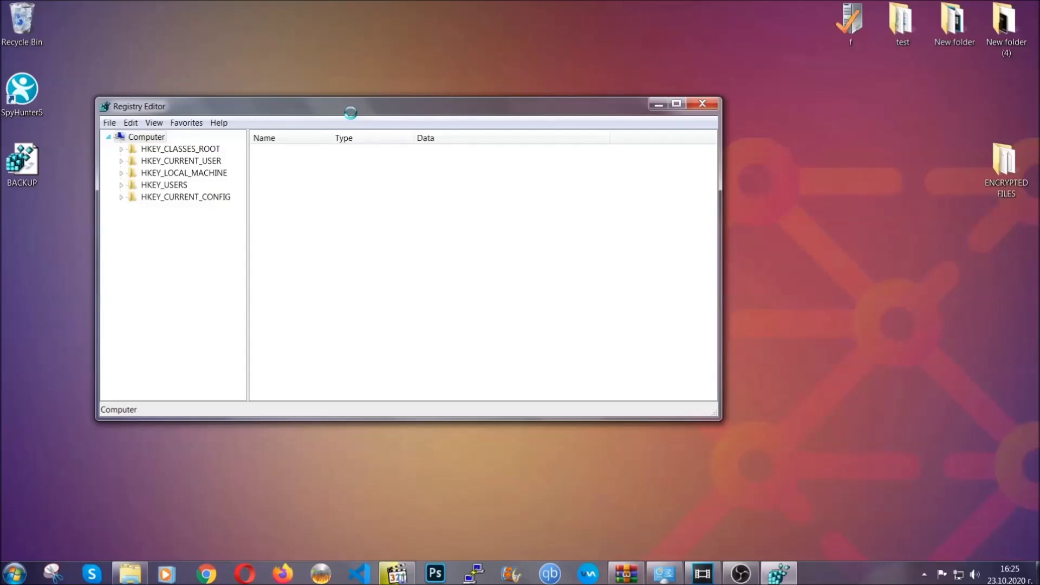
# Reposition Registry Editor and check the File menu's Import option without using it
pyautogui.moveTo(351, 114); pyautogui.dragTo(454, 147)
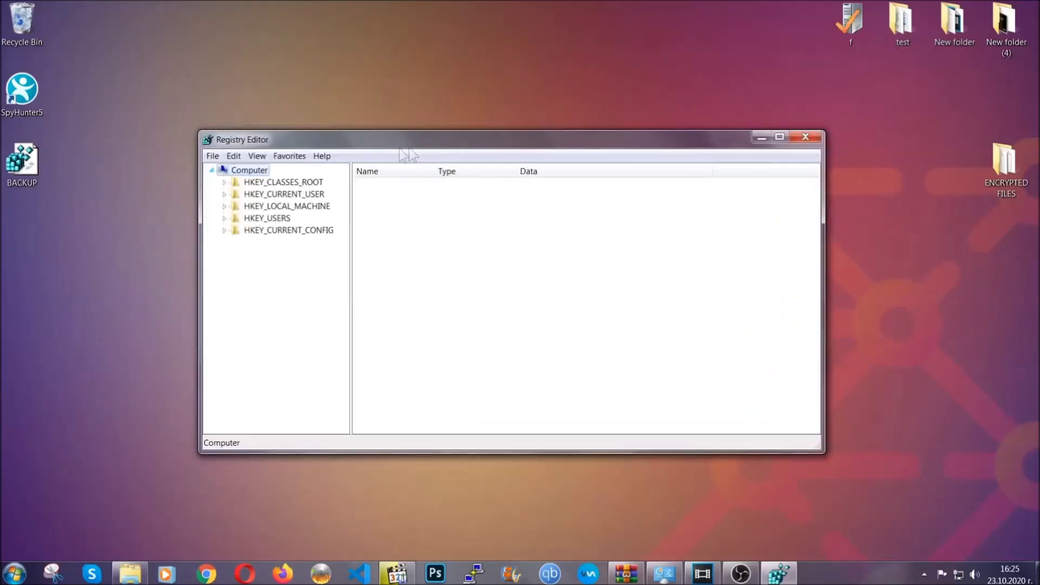
pyautogui.click(213, 156)
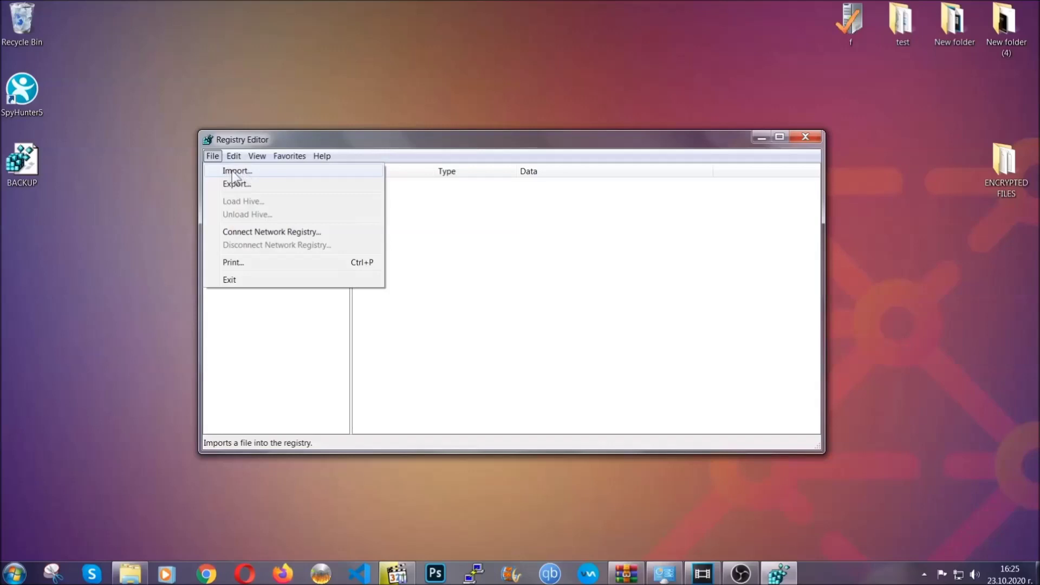
pyautogui.click(213, 157)
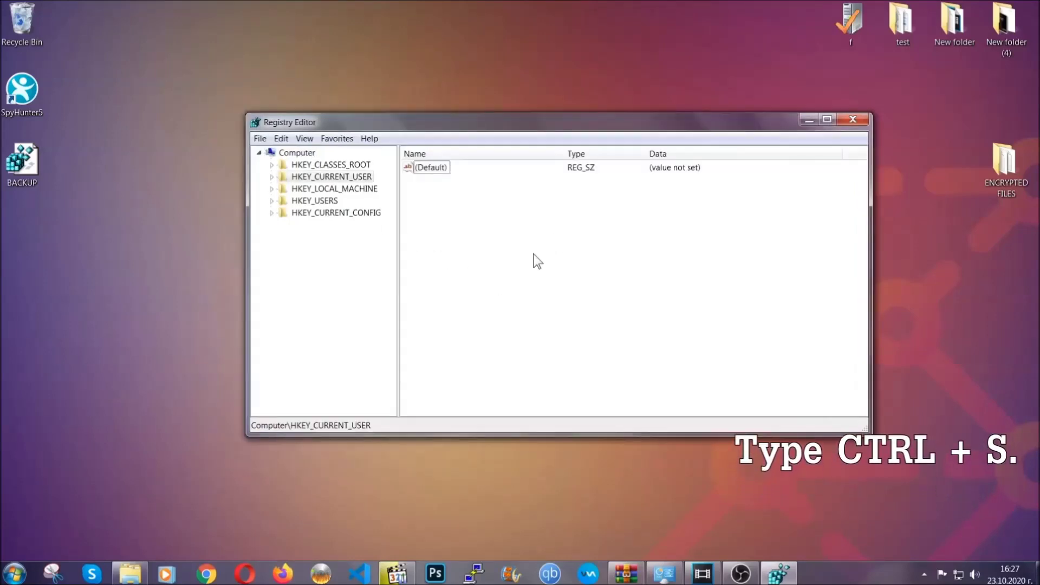
# Search the registry for RunOnce, then select the HKCU CurrentVersion Run key listing THE VIRUS
pyautogui.hotkey('ctrl', 'f')
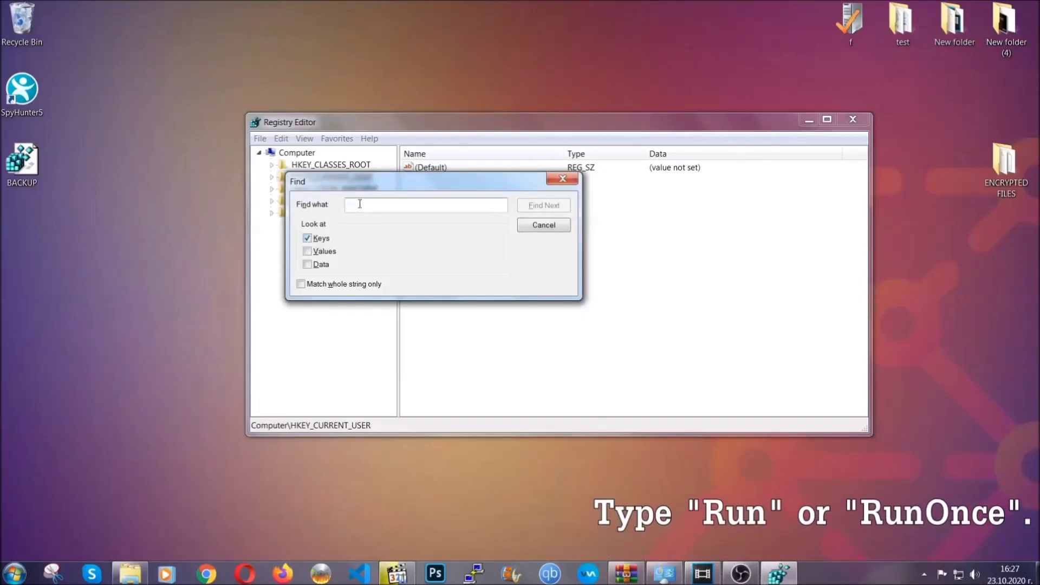
pyautogui.write('RunO')
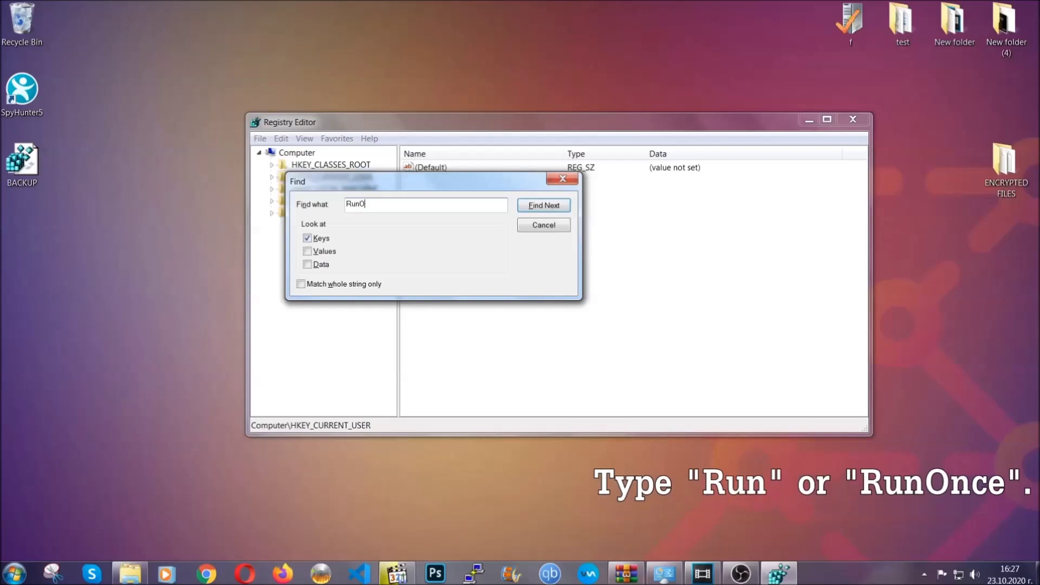
pyautogui.write('nce')
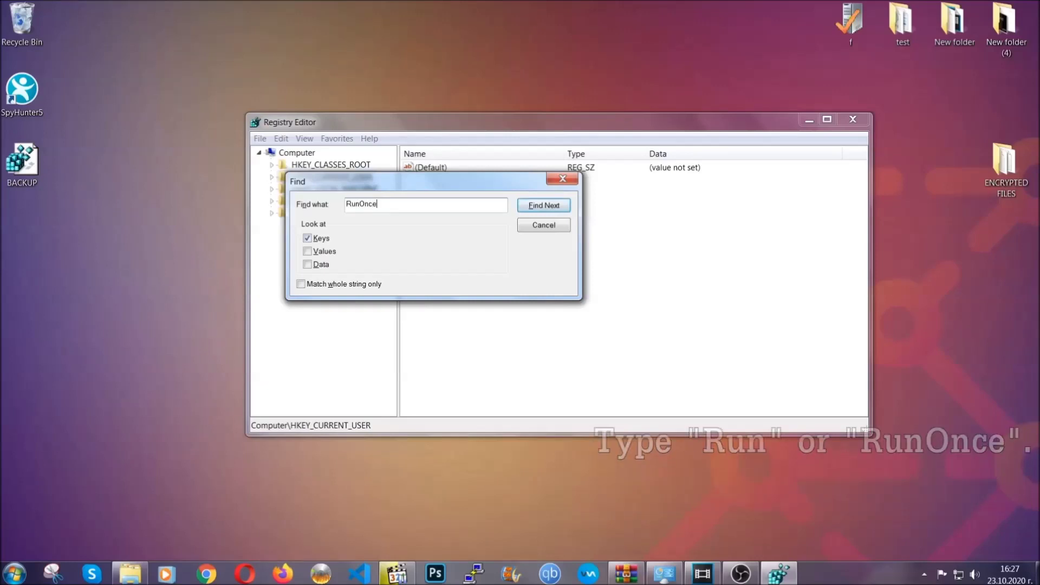
pyautogui.click(544, 206)
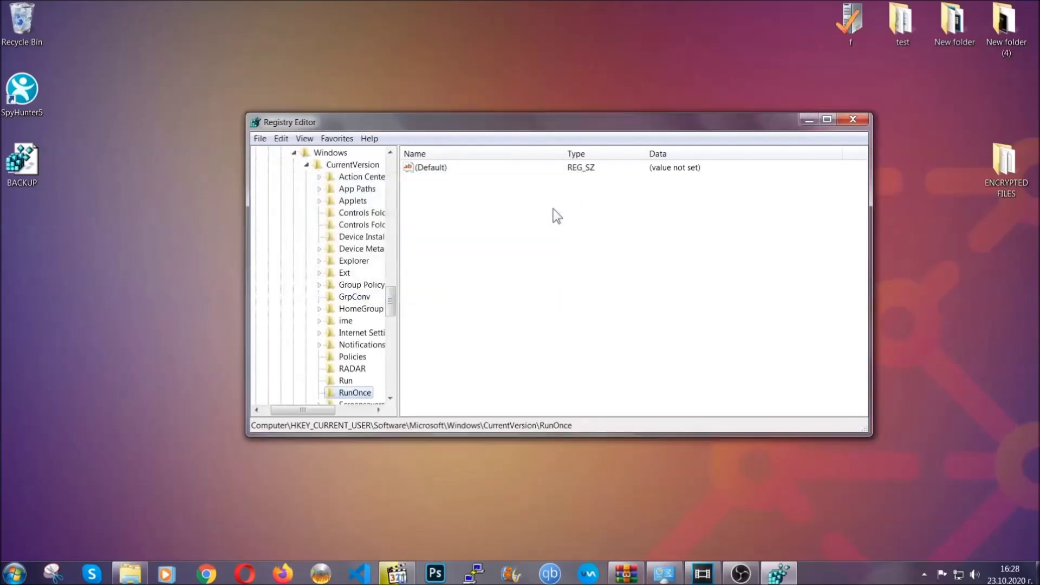
pyautogui.moveTo(396, 294); pyautogui.dragTo(391, 311)
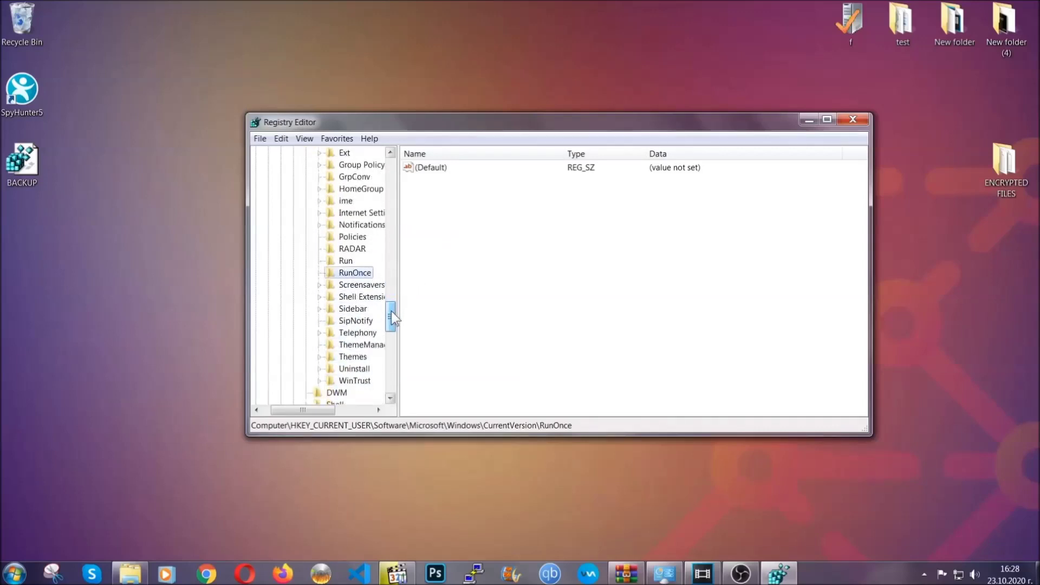
pyautogui.click(345, 262)
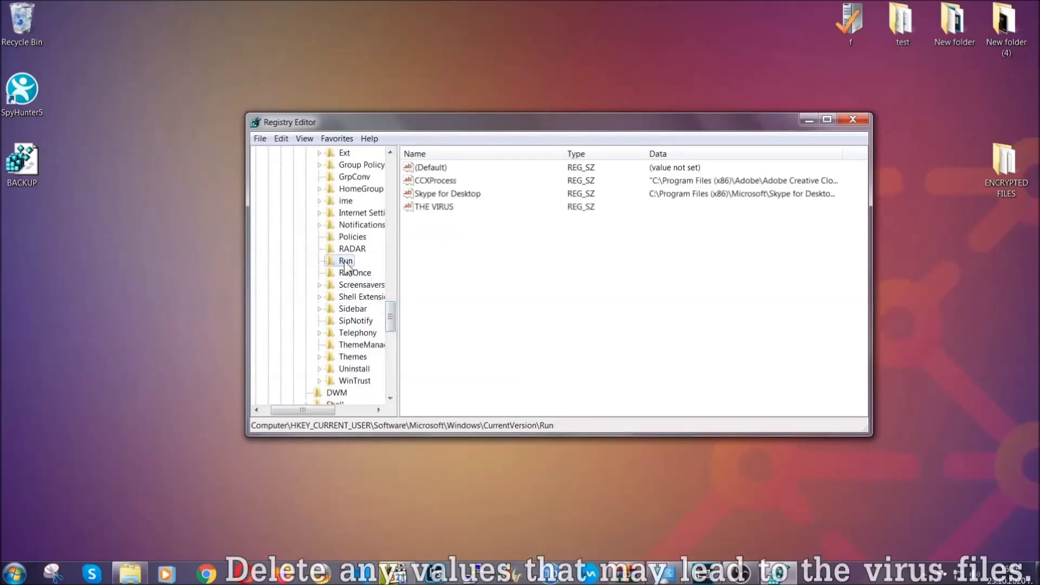
# Delete the 'THE VIRUS' value from the Run key and confirm the deletion
pyautogui.click(427, 208)
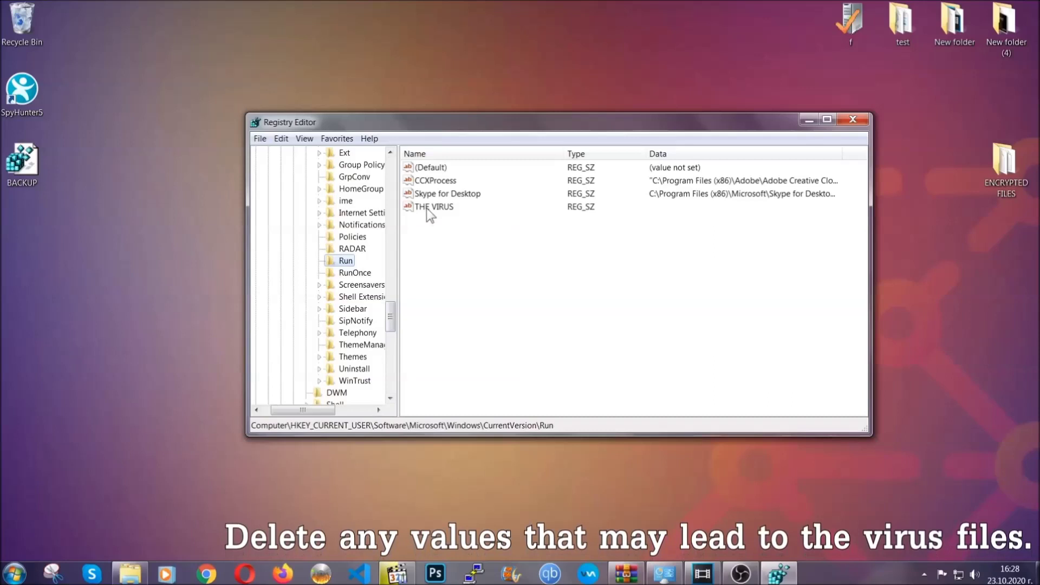
pyautogui.rightClick(428, 210)
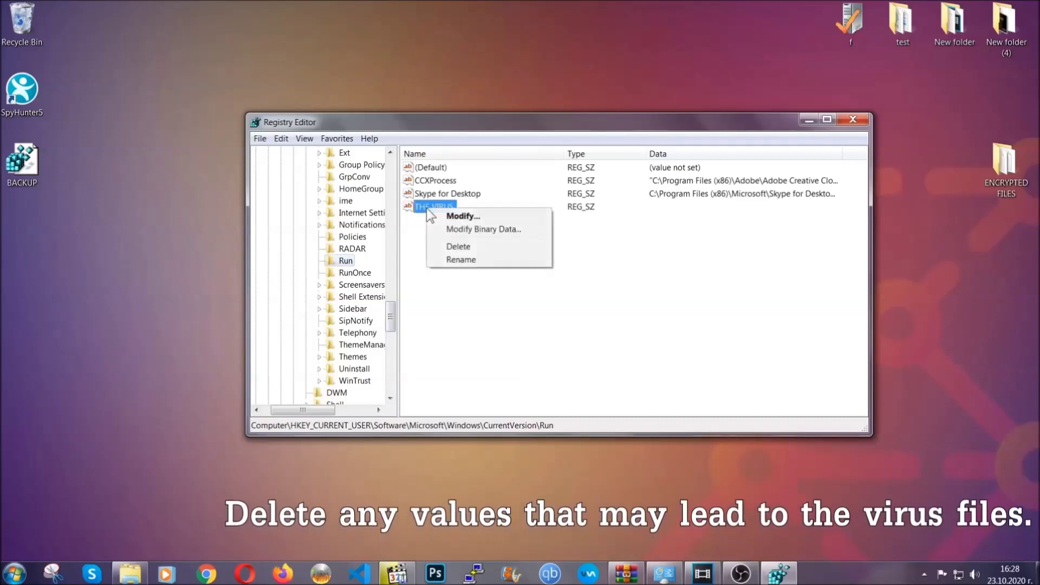
pyautogui.click(451, 247)
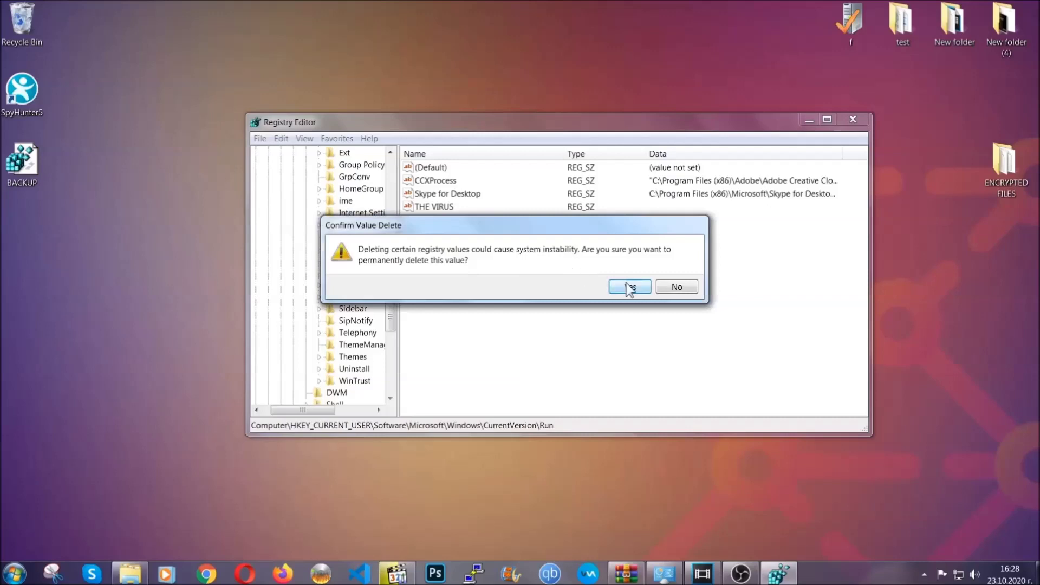
pyautogui.click(630, 287)
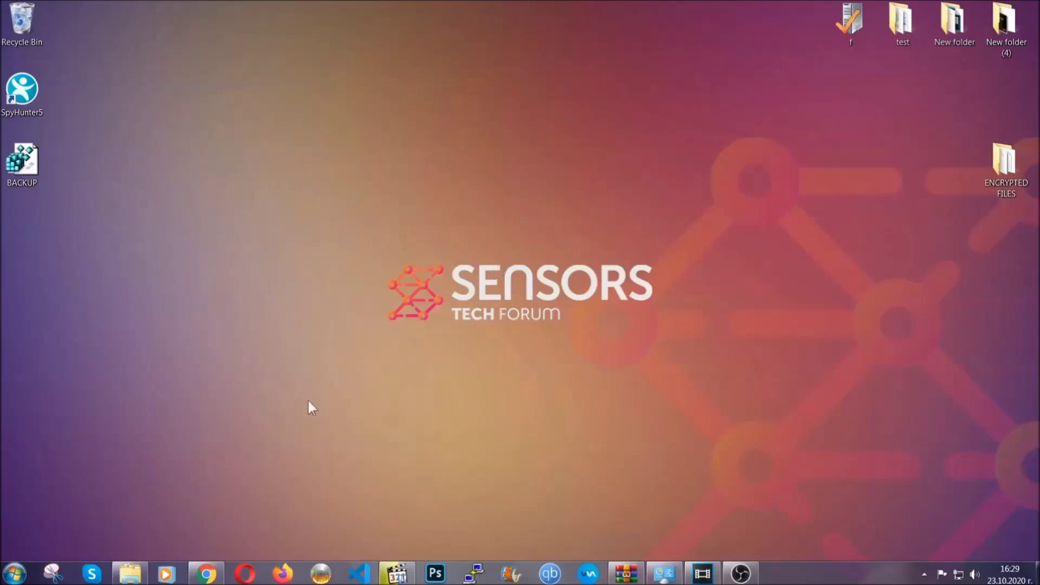
# In Chrome, select the SensorsTechForum article's URL and scroll to its Method 1–6 list
pyautogui.click(207, 575)
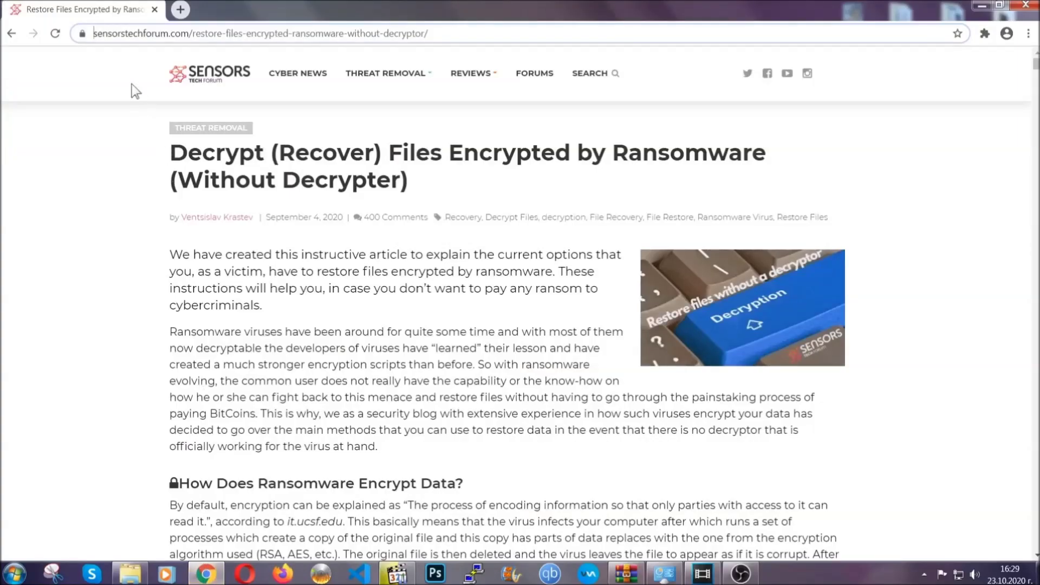
pyautogui.click(109, 33)
pyautogui.moveTo(94, 34); pyautogui.dragTo(469, 38)
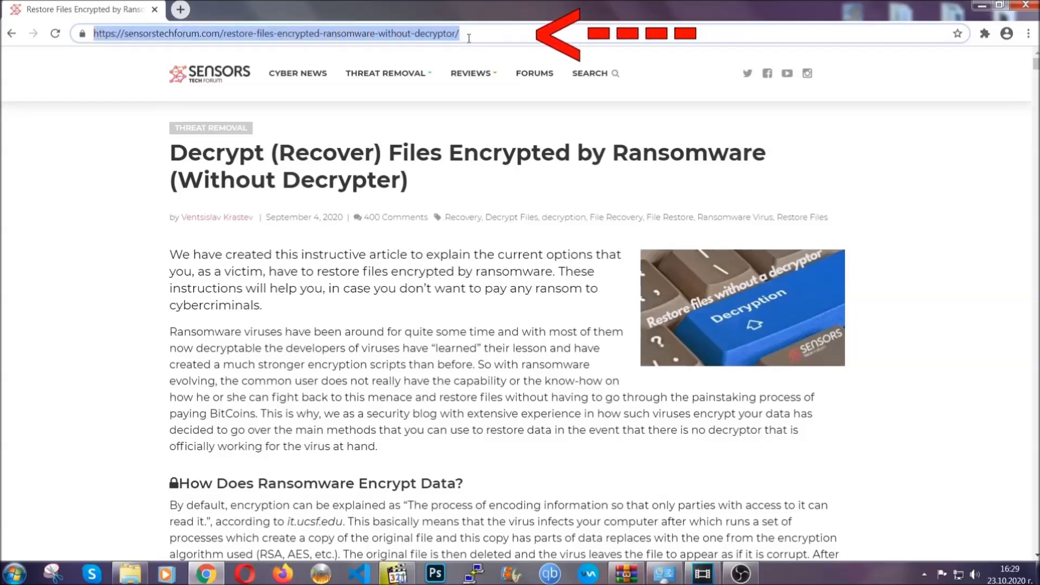
pyautogui.moveTo(470, 106)
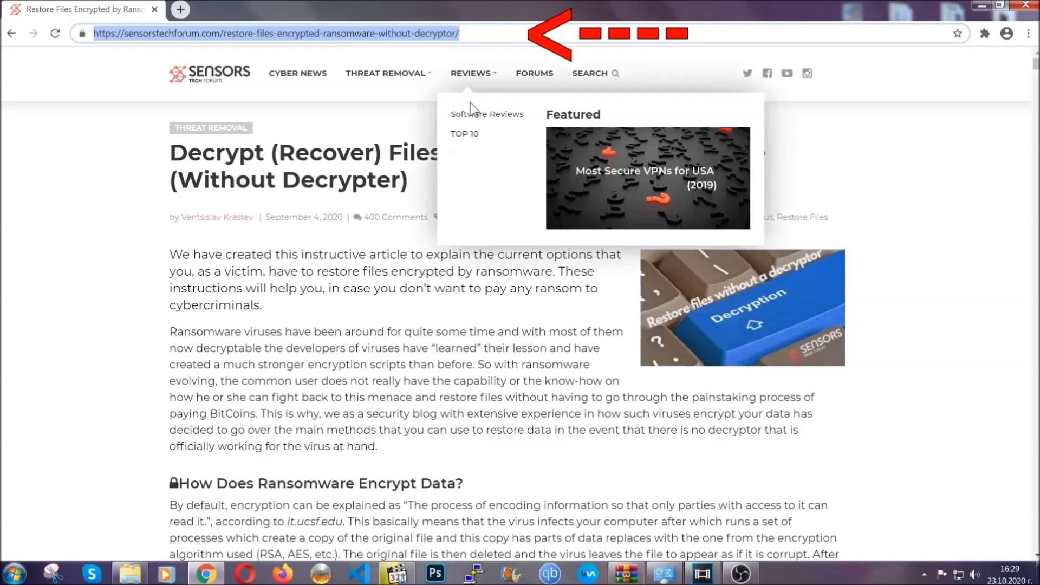
pyautogui.scroll(-5, 535, 295)
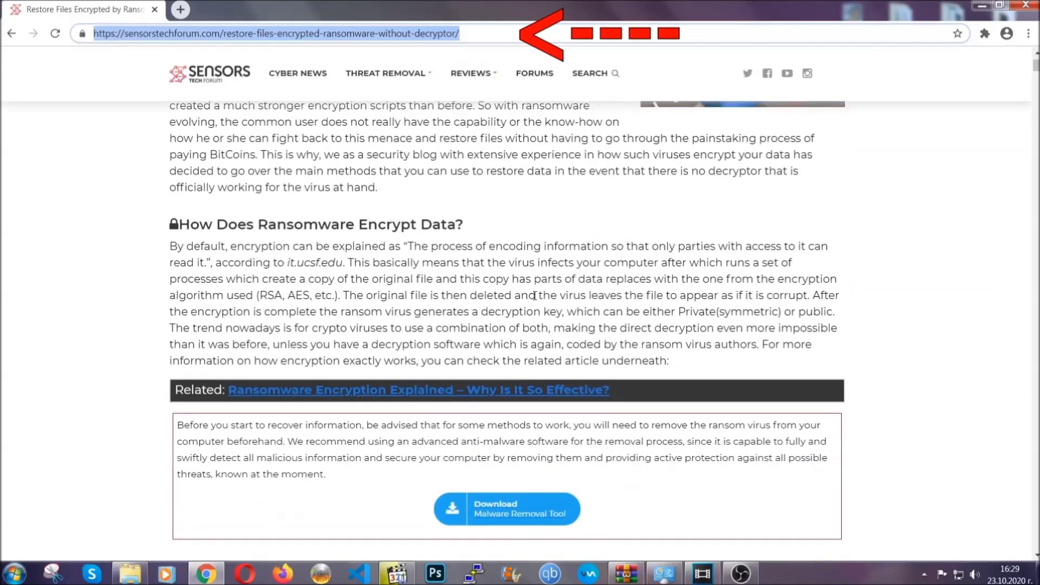
pyautogui.scroll(-6, 535, 296)
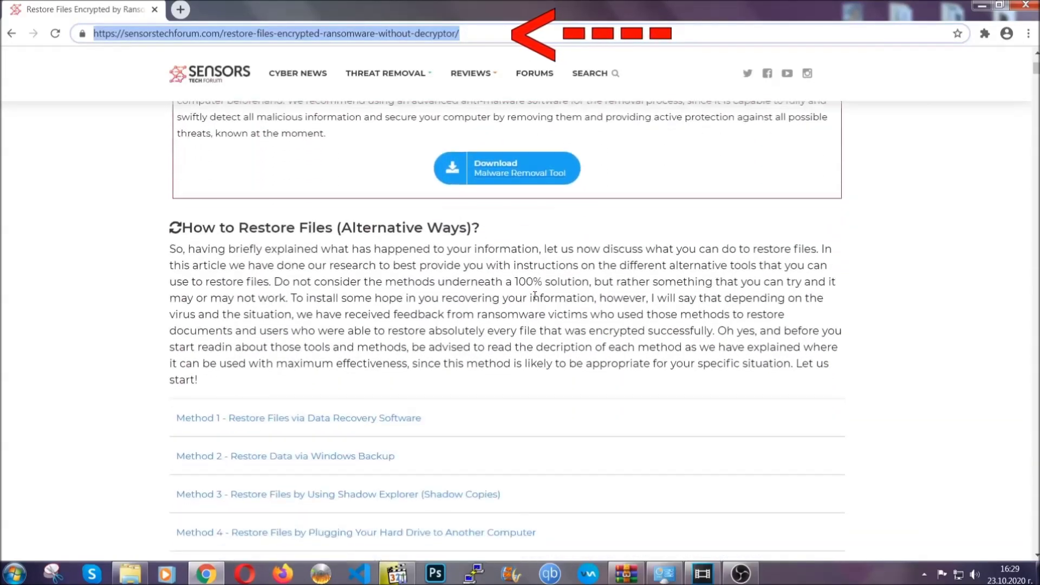
pyautogui.scroll(-4, 534, 296)
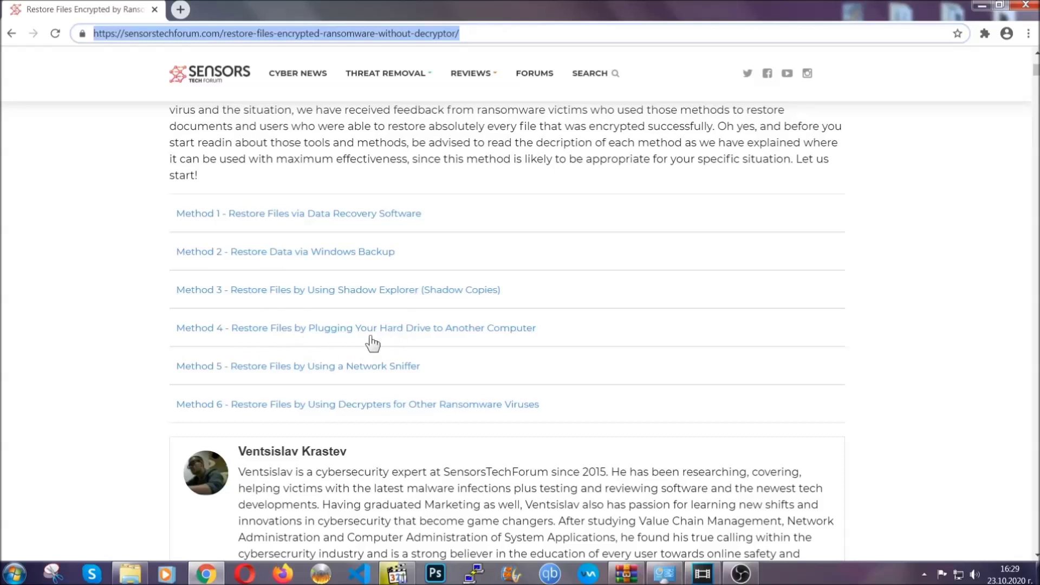
# Expand Method 2, Restore Data via Windows Backup, and look over its summary table
pyautogui.click(324, 251)
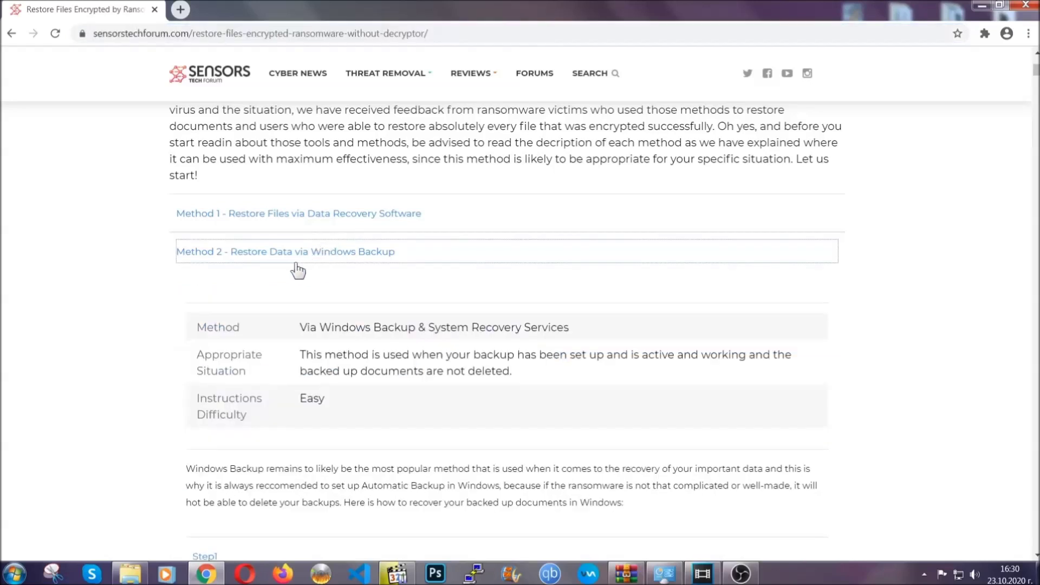
pyautogui.moveTo(301, 325); pyautogui.dragTo(365, 404)
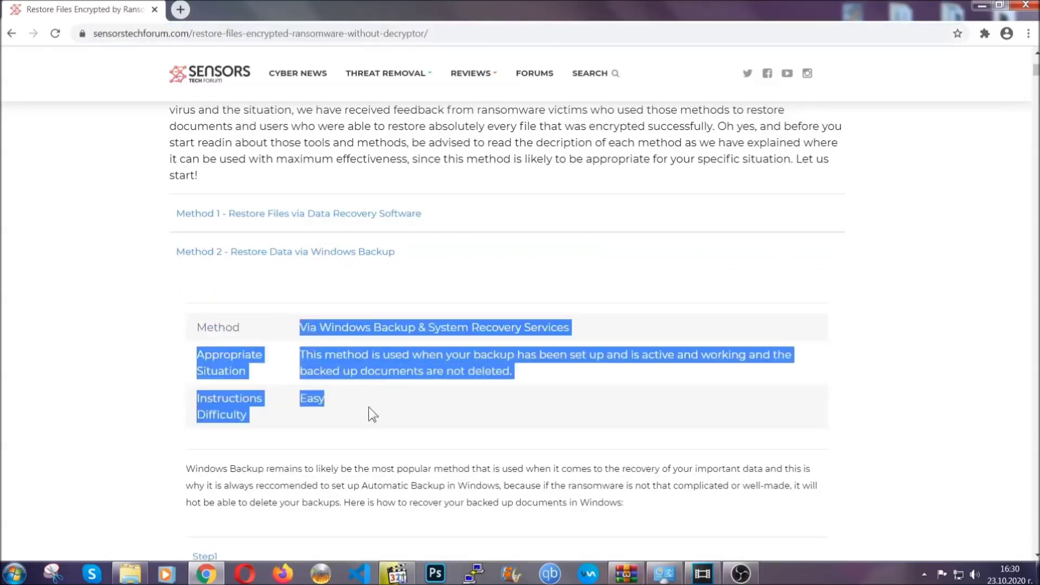
pyautogui.click(368, 407)
pyautogui.scroll(-4, 372, 404)
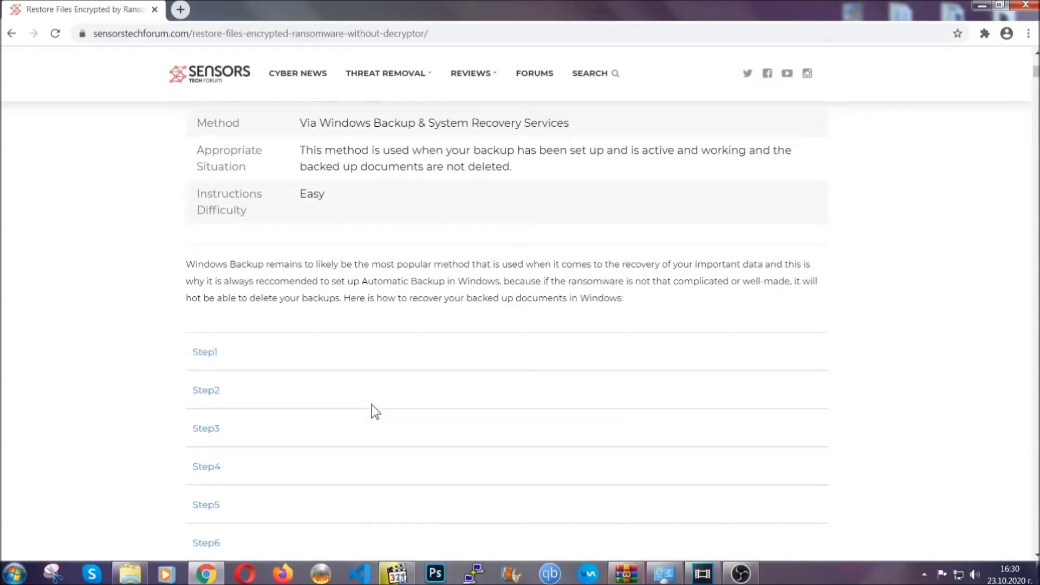
pyautogui.scroll(-1, 372, 404)
# Expand Step1, Step2 and Step3 of the Windows Backup method and read through them
pyautogui.click(215, 285)
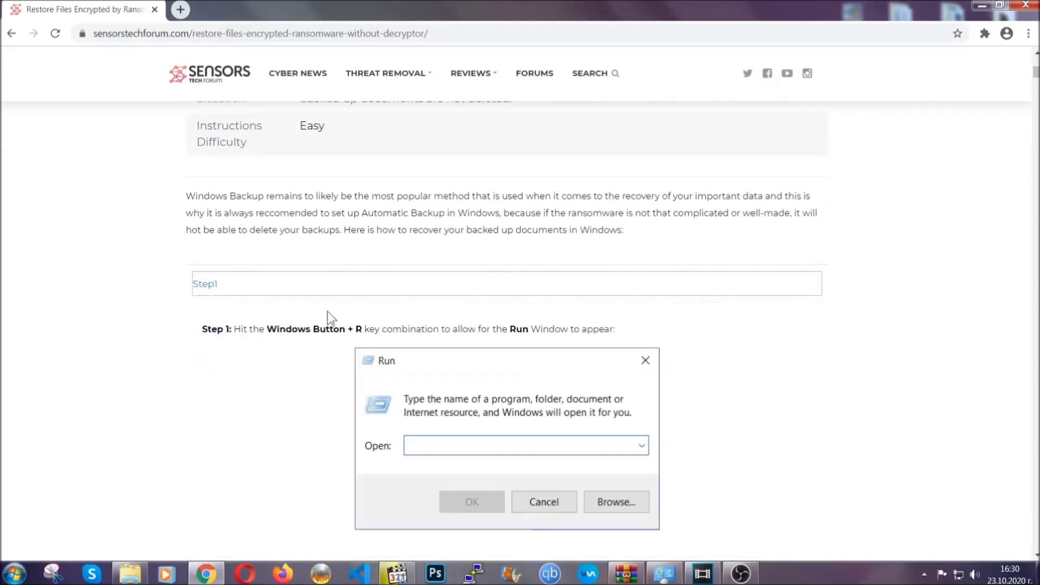
pyautogui.scroll(-4, 488, 340)
pyautogui.click(244, 340)
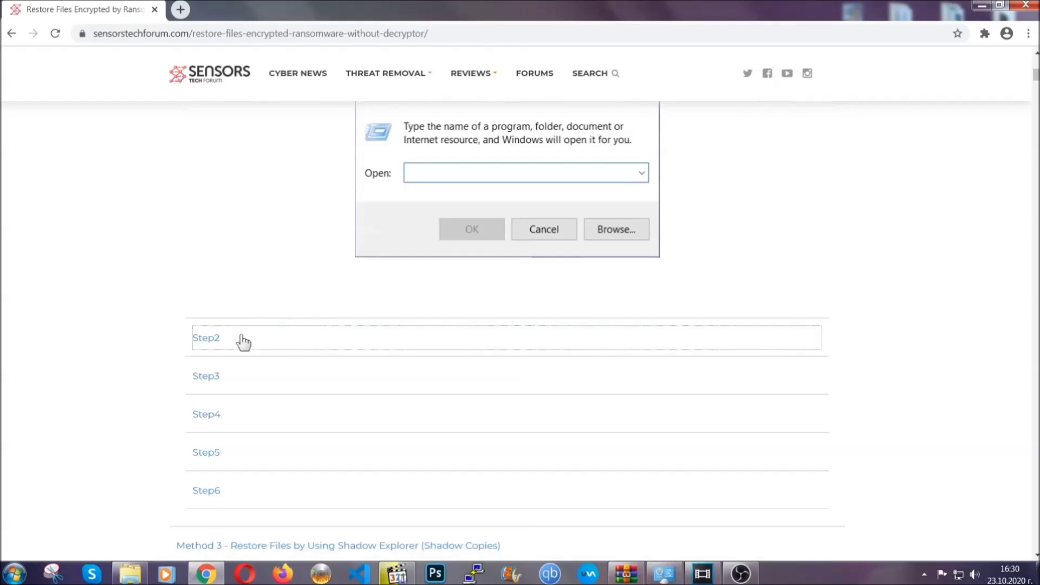
pyautogui.scroll(-4, 466, 342)
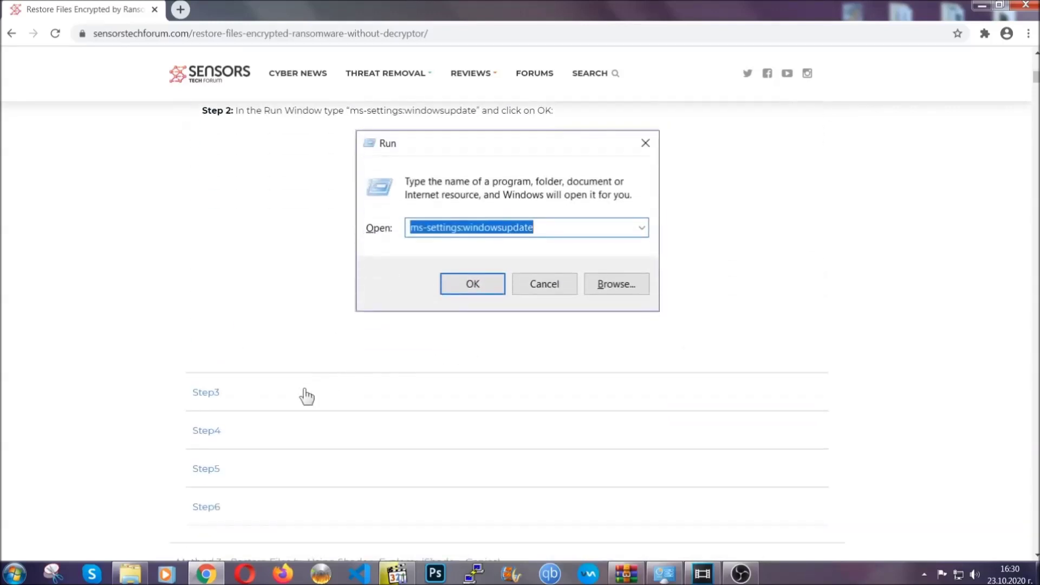
pyautogui.click(307, 396)
pyautogui.scroll(-3, 460, 372)
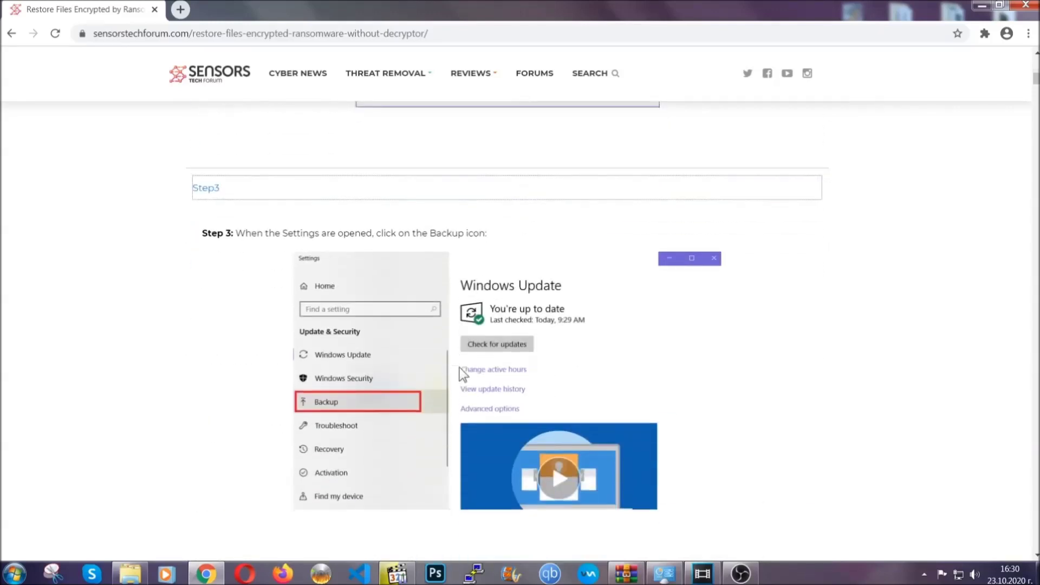
pyautogui.scroll(-2, 459, 368)
pyautogui.scroll(-2, 458, 370)
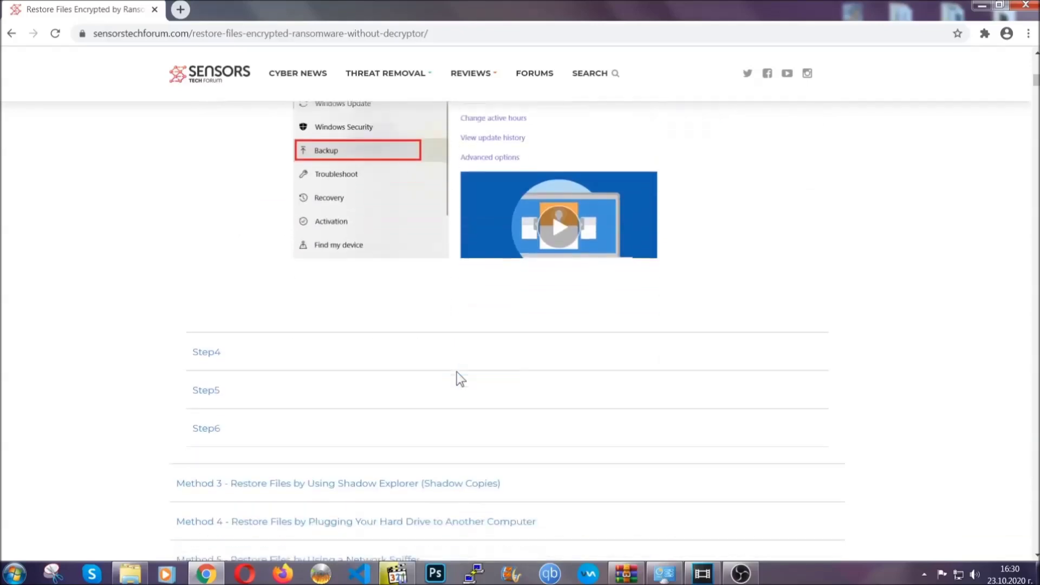
pyautogui.scroll(-7, 457, 371)
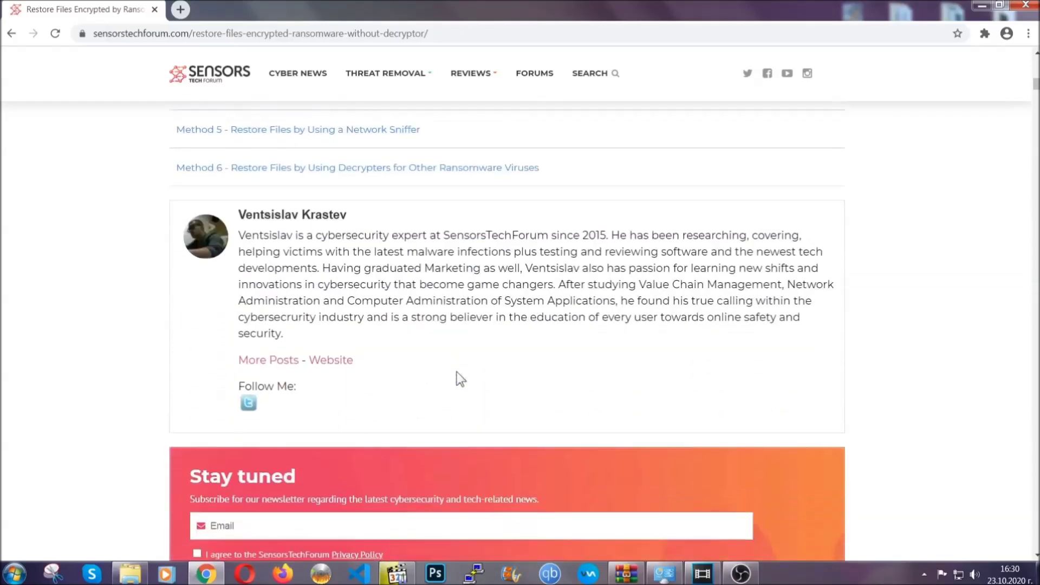
pyautogui.scroll(20, 456, 371)
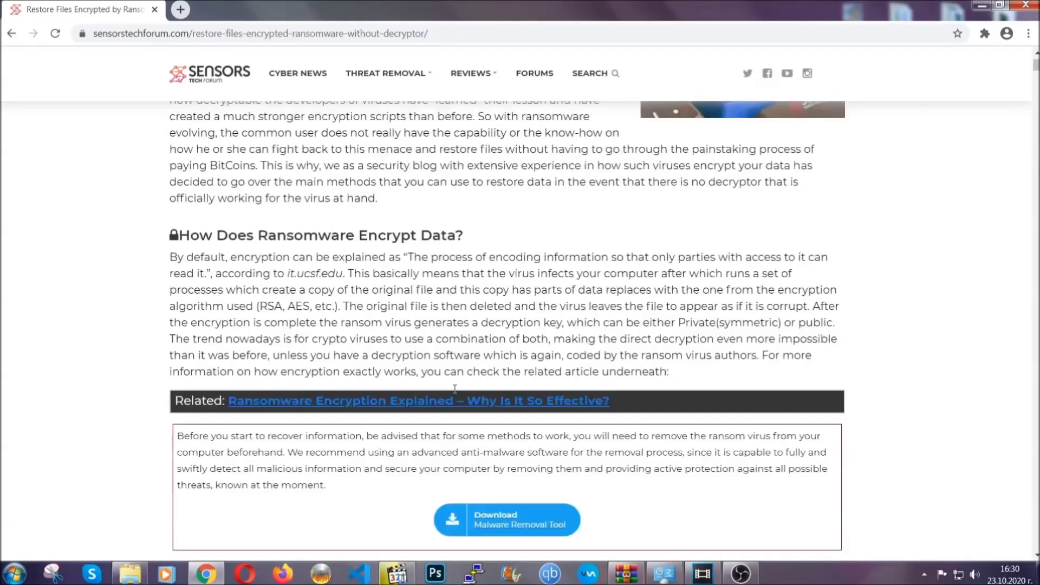
pyautogui.scroll(4, 454, 388)
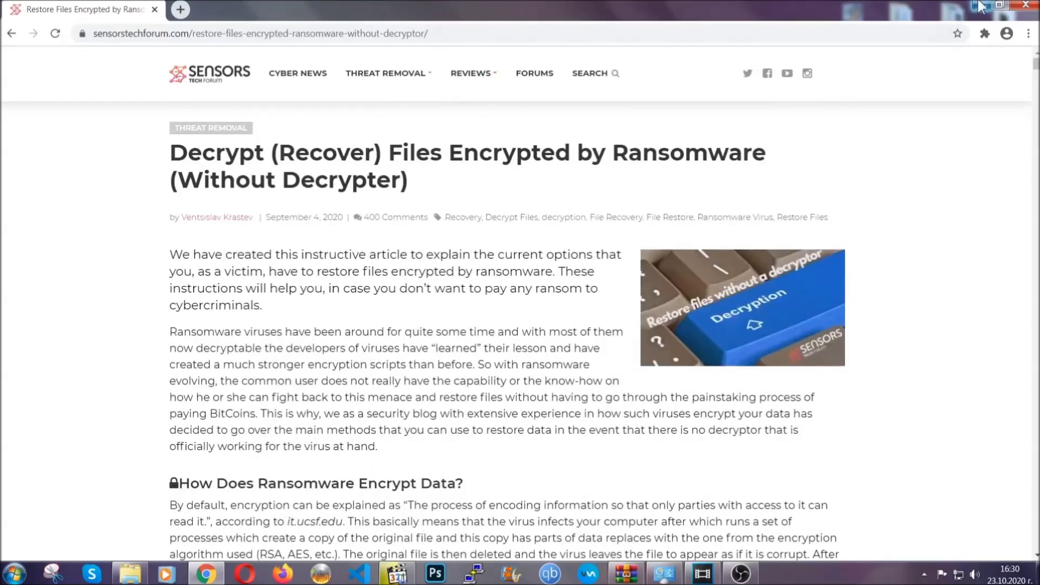
# Minimize Chrome to reveal the ENCRYPTED FILES folder and BACKUP registry file on the desktop
pyautogui.click(979, 4)
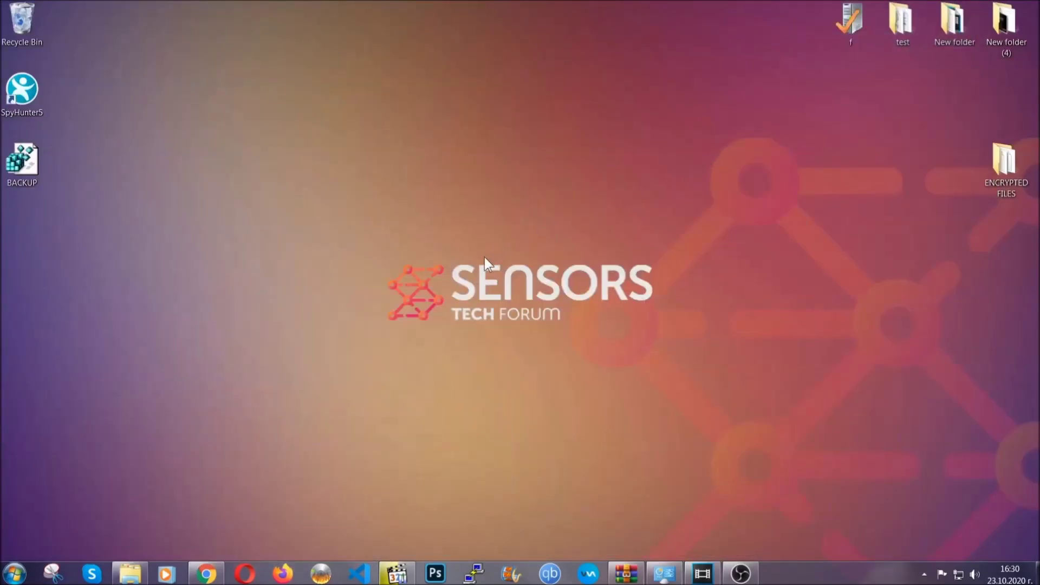